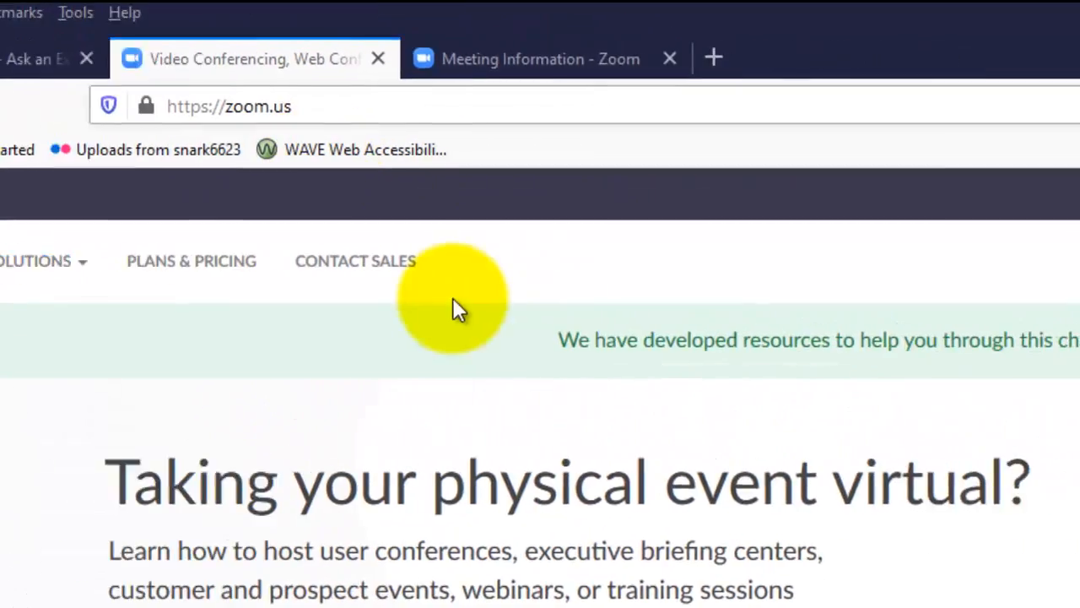
Sign in to the account, start scheduling a meeting, and enter the host's first name in possessive form plus "Wednesday Tech Webinar" as topic.
left_click(948, 270)
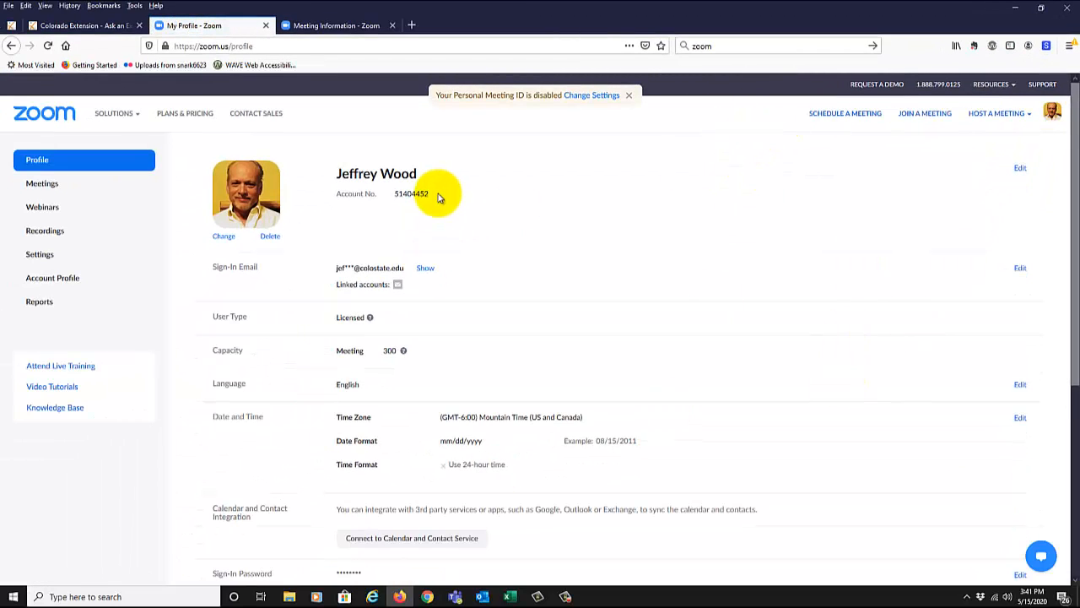
left_click(816, 117)
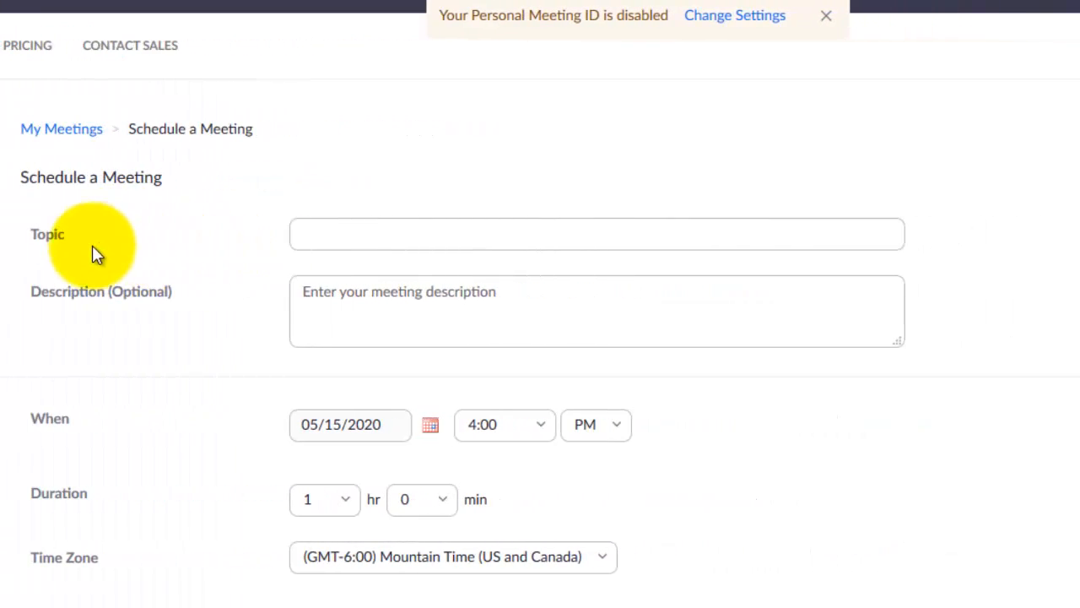
left_click(313, 229)
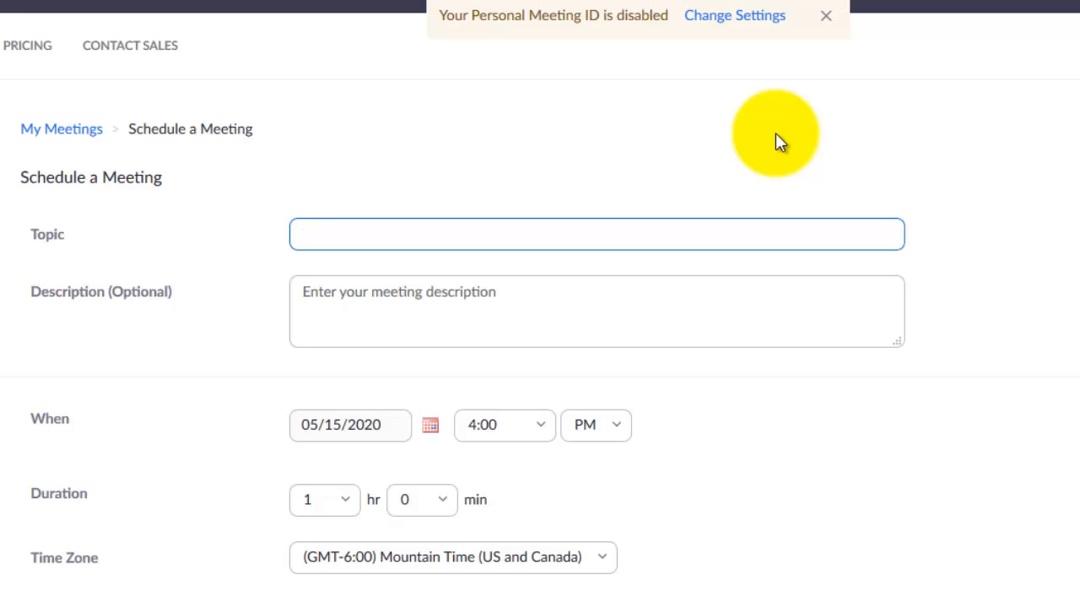
type("Jeff's Wednesday Tech Webinar")
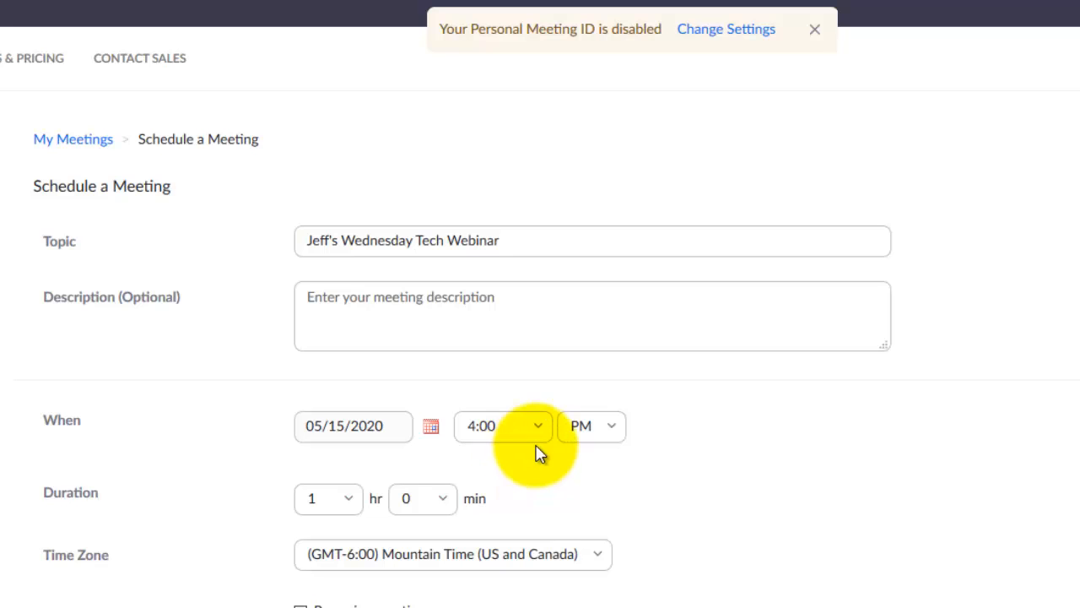
Schedule the meeting for 05/20/2020 at 2:00 PM with a duration of 1 hr 30 min.
left_click(431, 426)
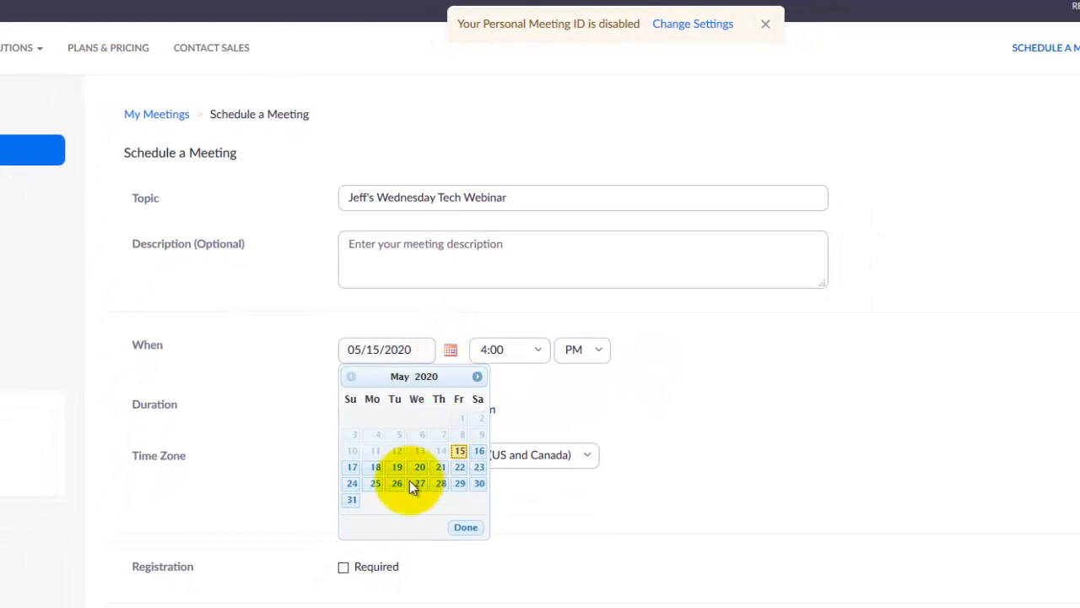
left_click(419, 469)
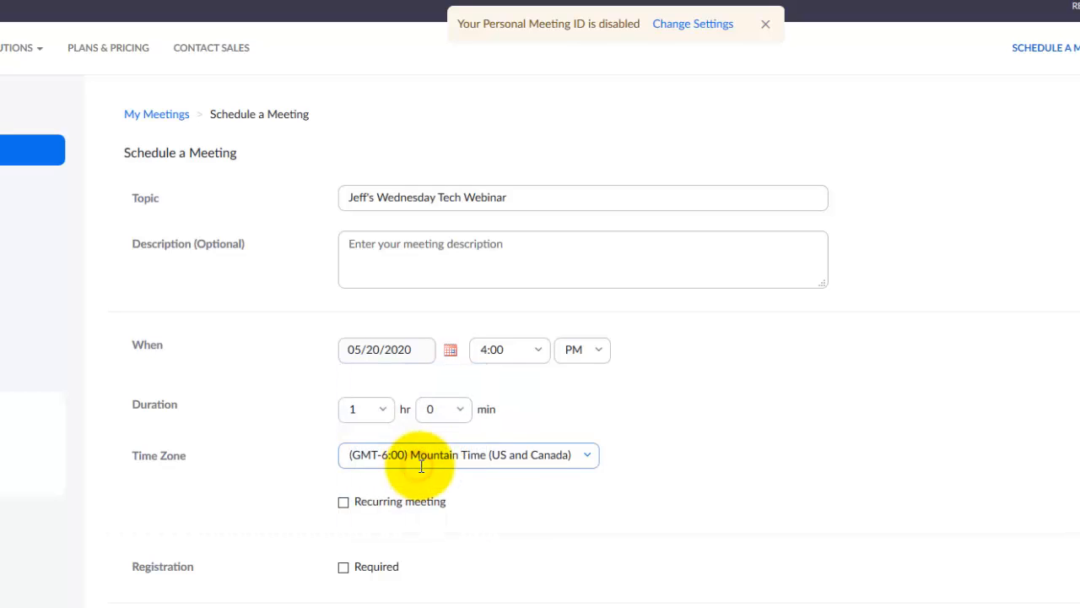
left_click(540, 359)
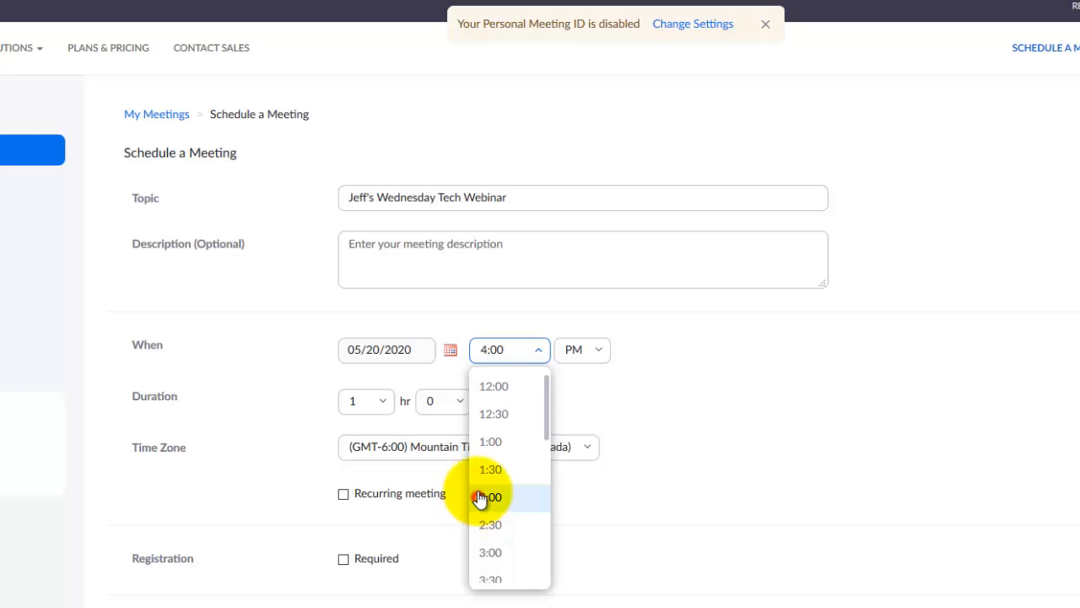
left_click(483, 498)
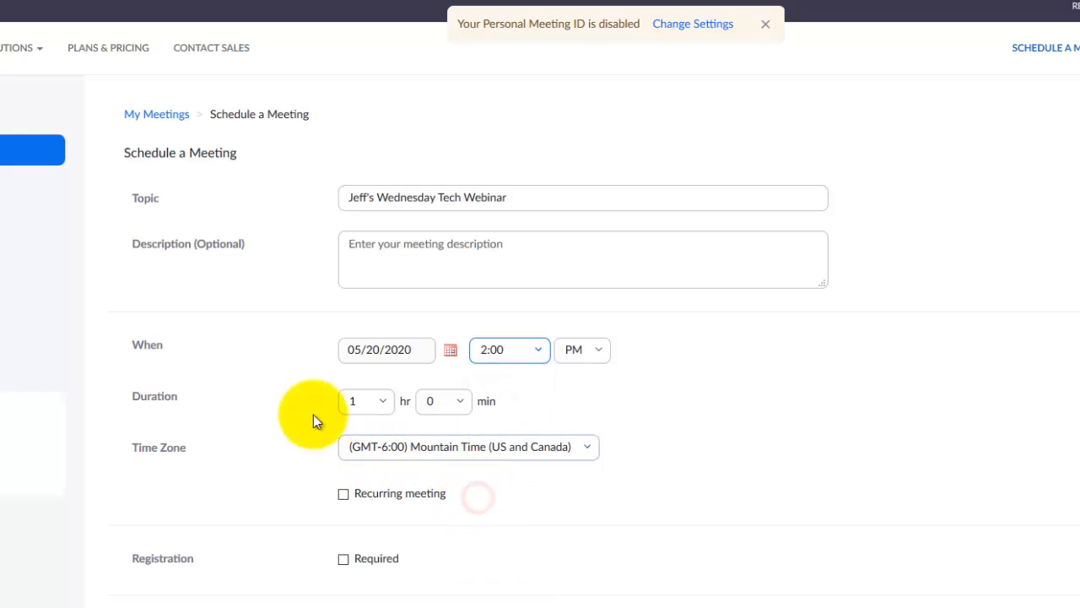
left_click(464, 405)
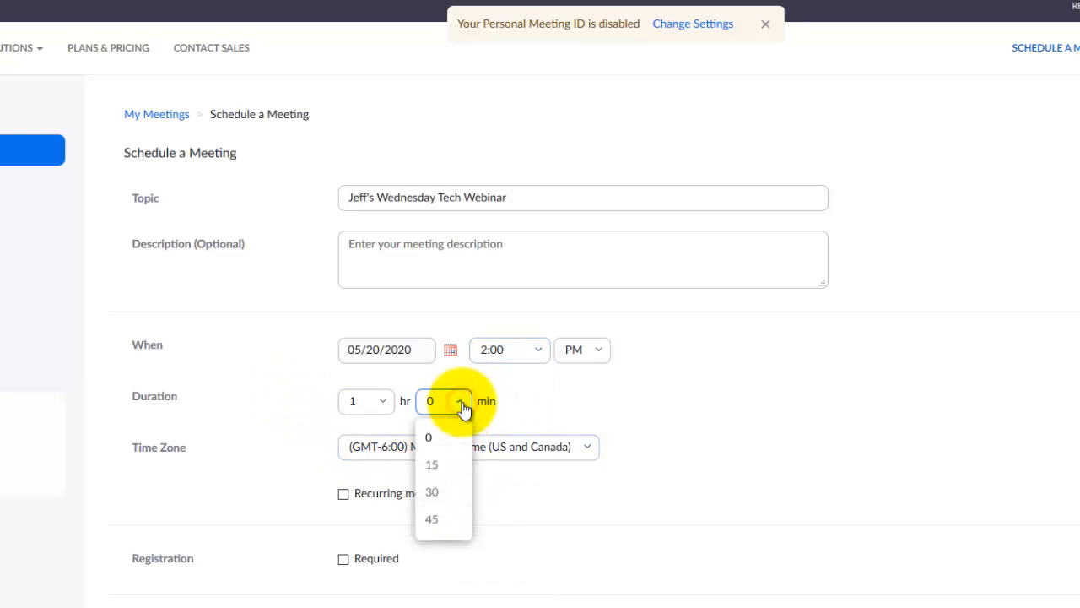
left_click(440, 491)
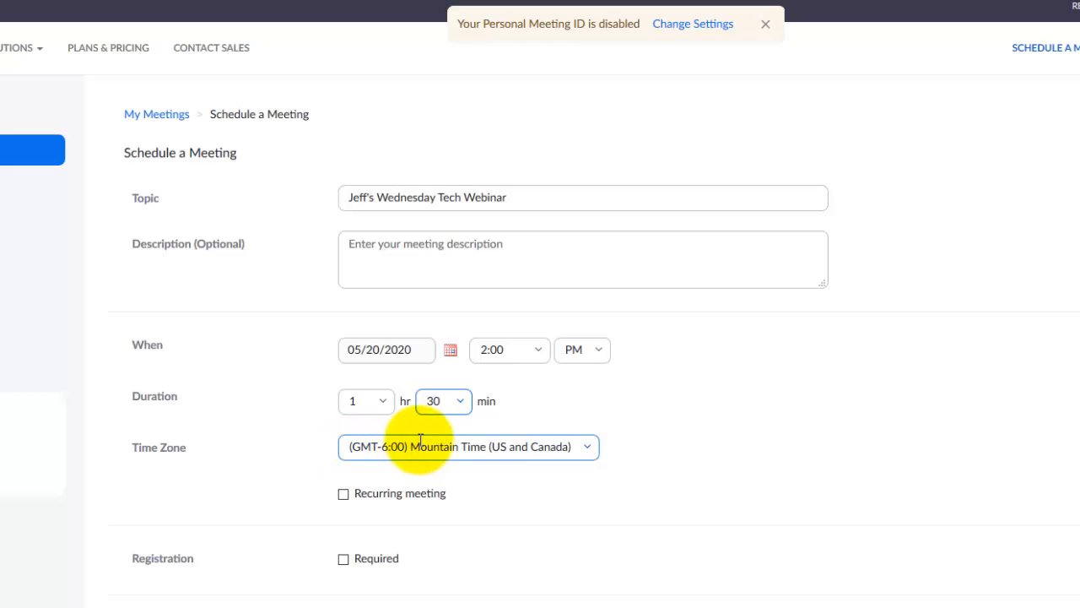
Try making the meeting recur weekly, repeating every 2 weeks on Wednesday, and turn recurrence back off.
left_click(342, 494)
scroll(794, 337, "down", 3)
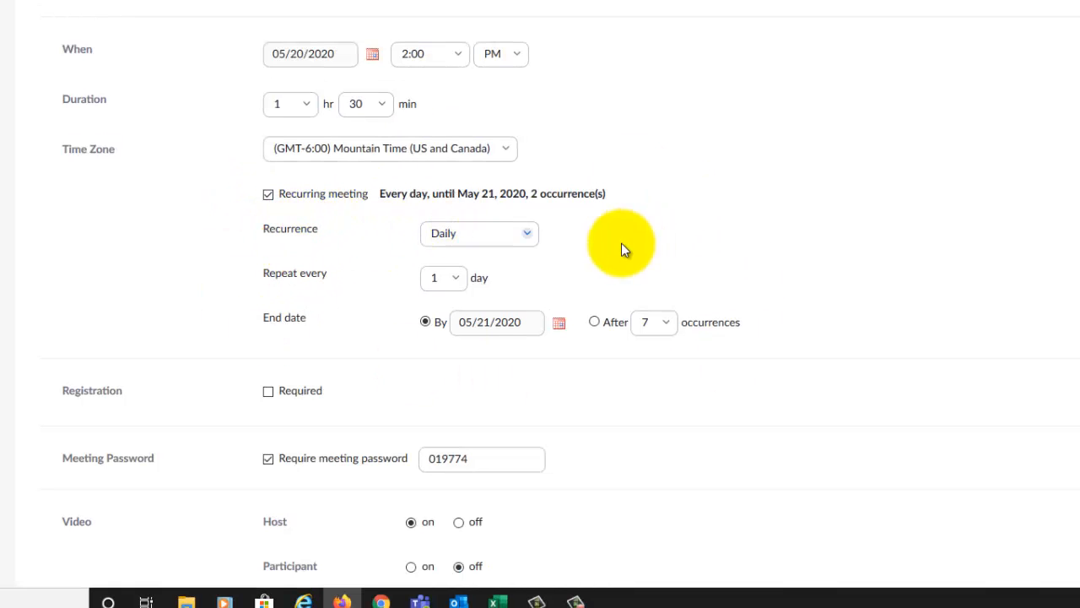
left_click(530, 235)
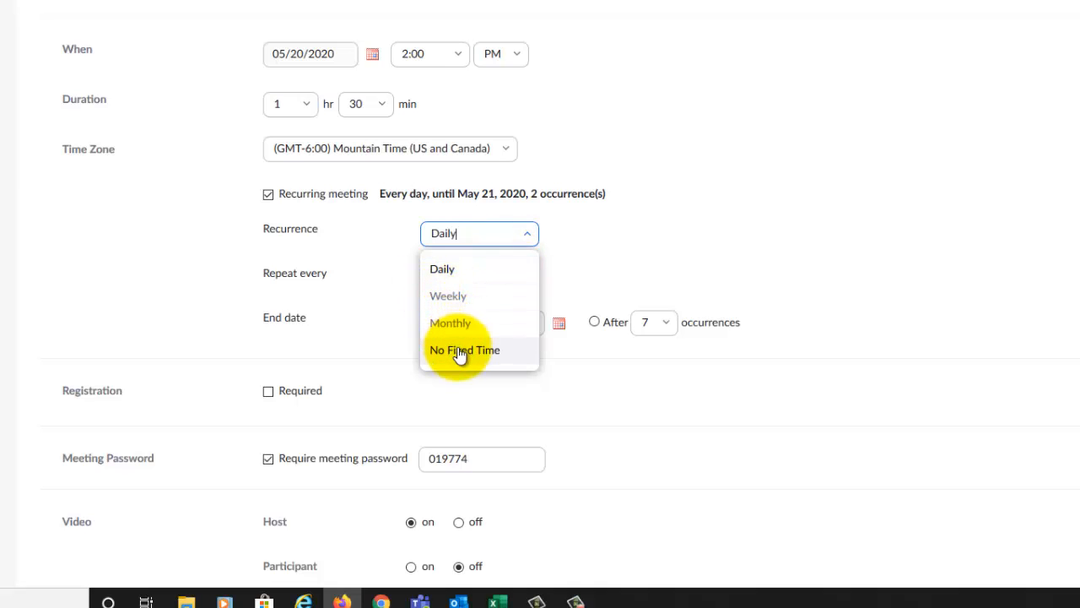
left_click(465, 298)
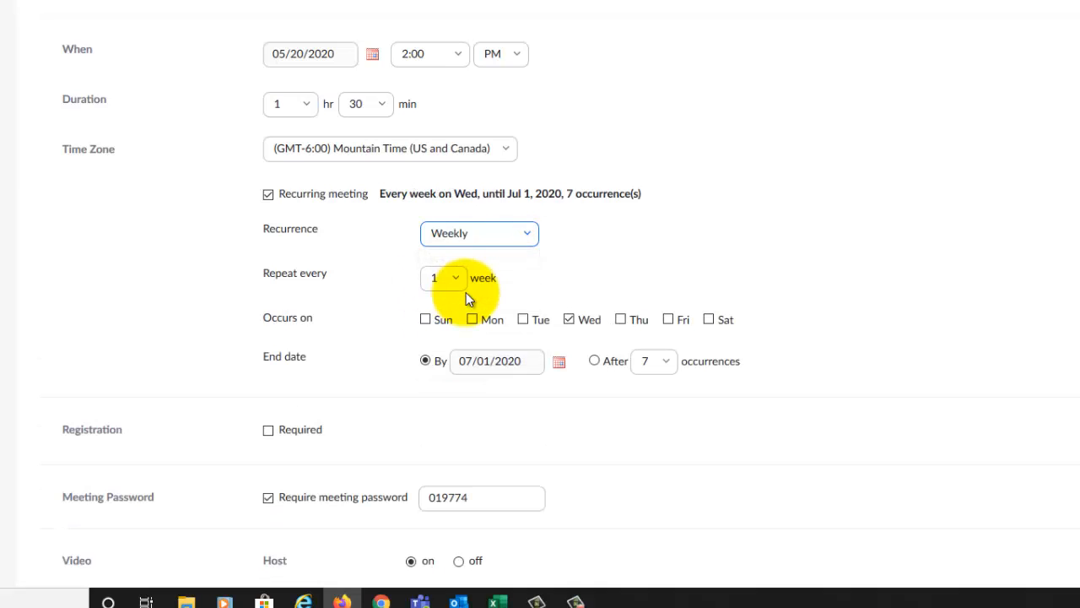
left_click(460, 284)
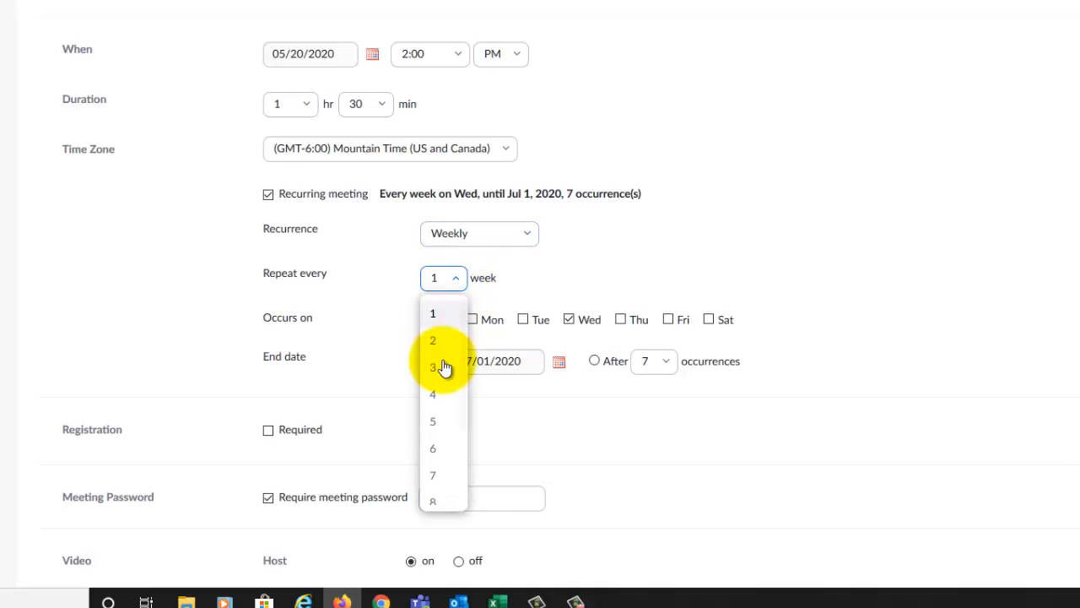
left_click(439, 342)
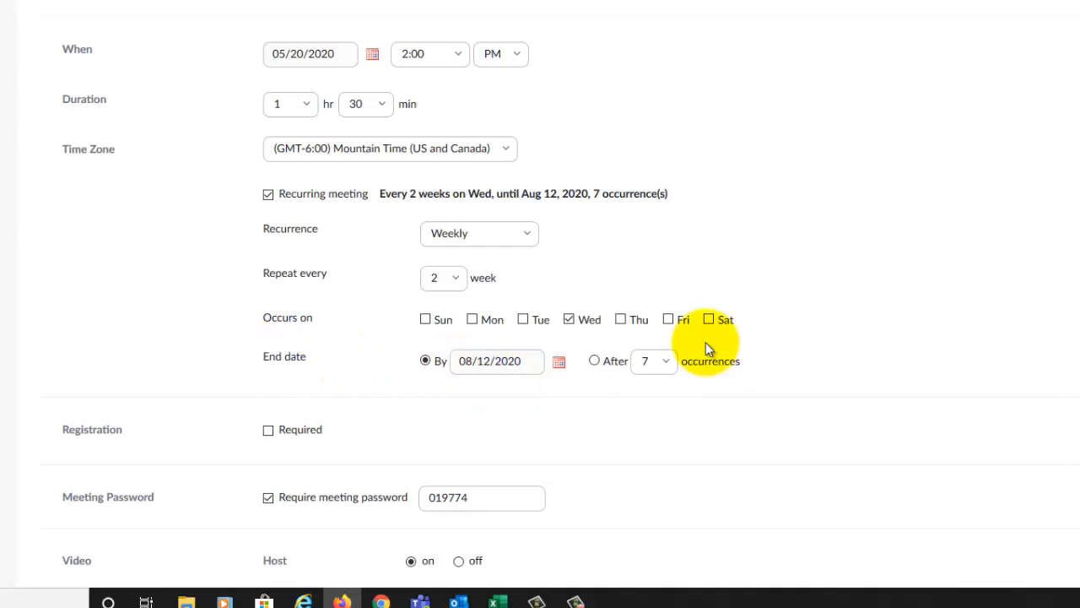
left_click(649, 361)
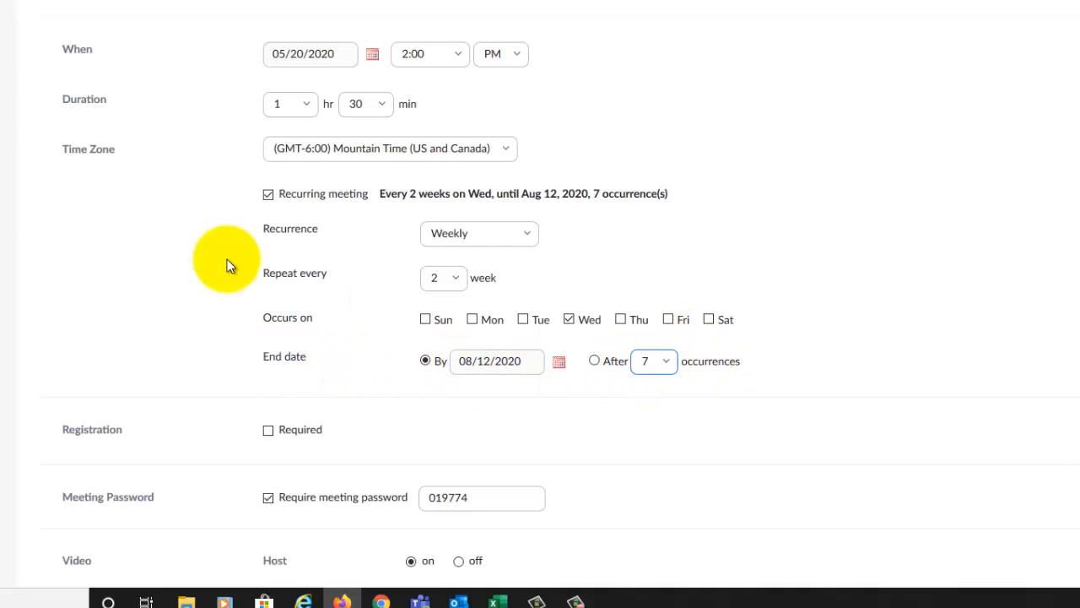
left_click(269, 194)
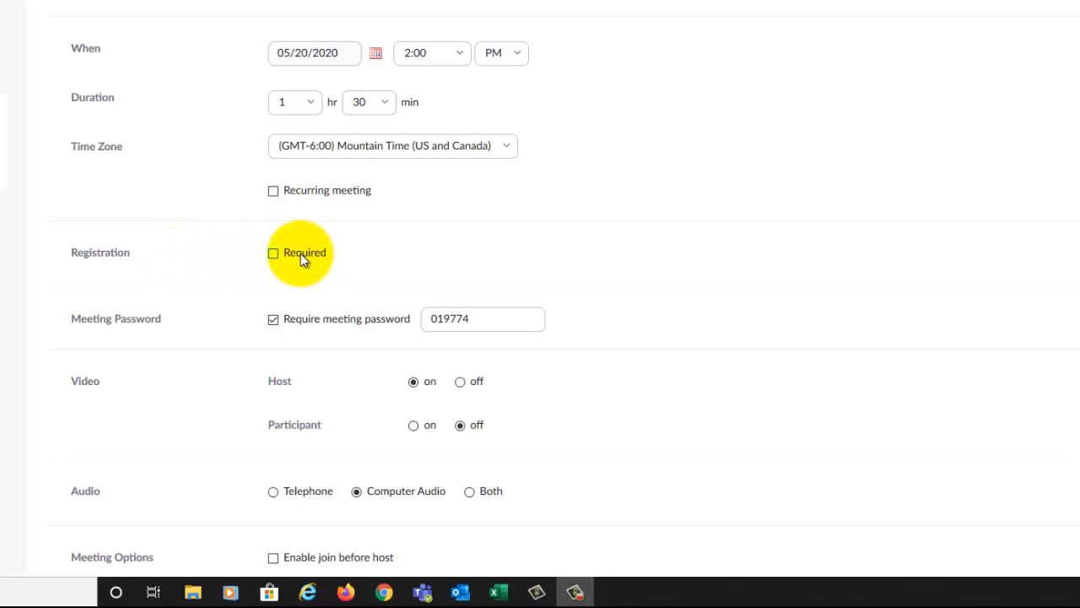
Require registration for the meeting and keep the meeting password requirement enabled.
left_click(272, 253)
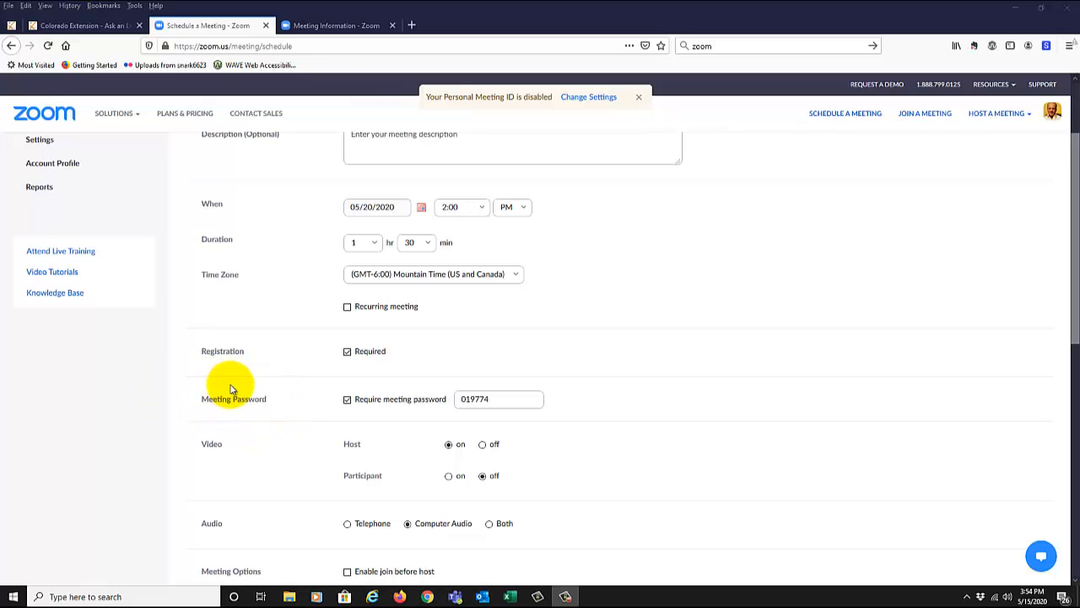
left_click(347, 400)
left_click(346, 400)
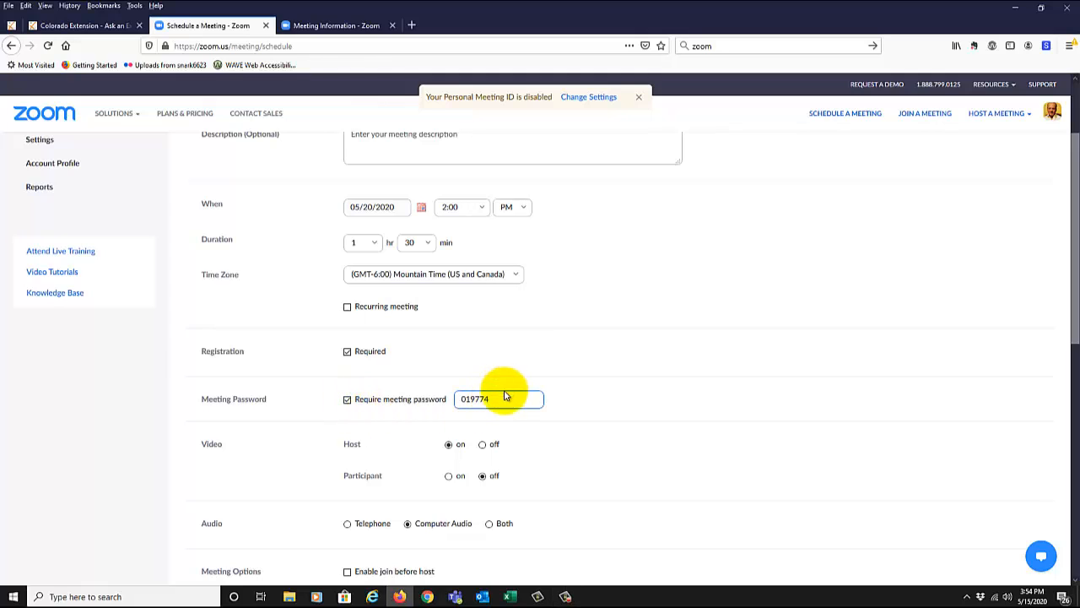
left_click_drag(499, 399, 458, 408)
left_click(576, 399)
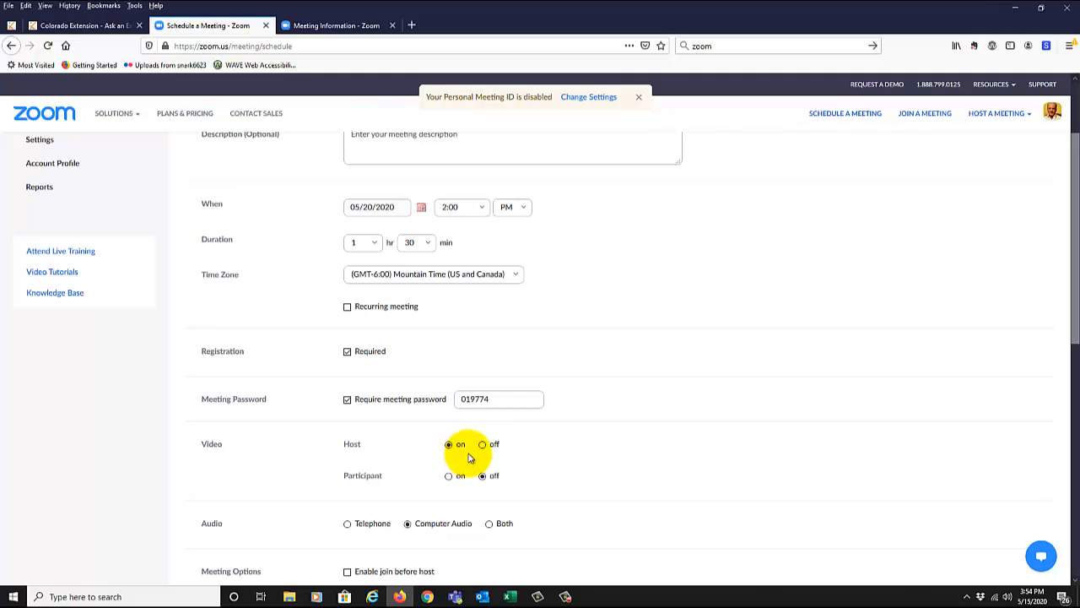
Try breakout room pre-assignment in the meeting options by enabling it and adding one room to the assignment.
mouse_move(367, 480)
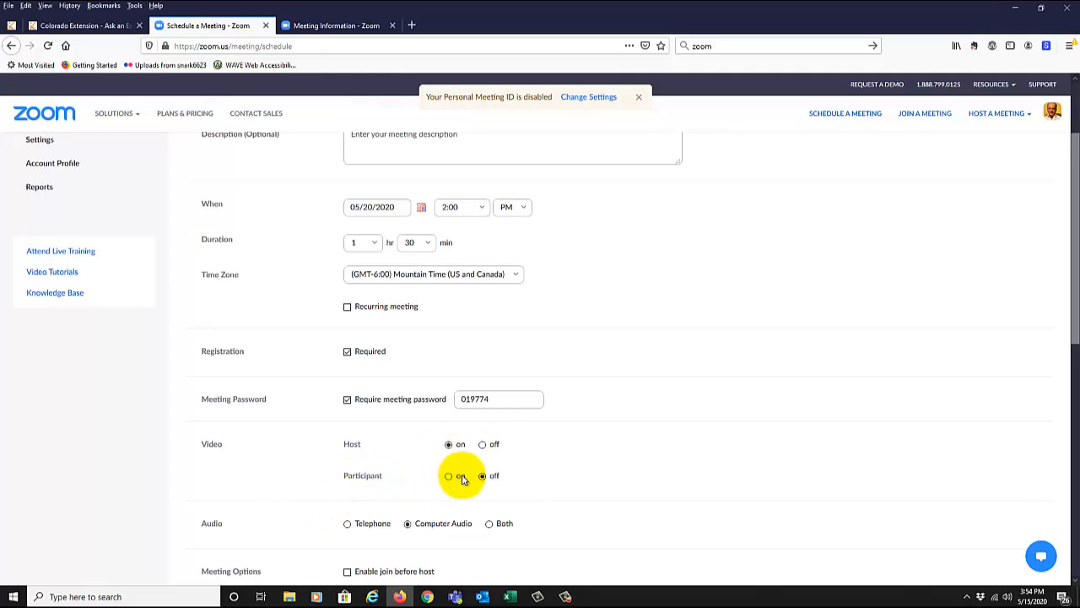
scroll(647, 458, "down", 3)
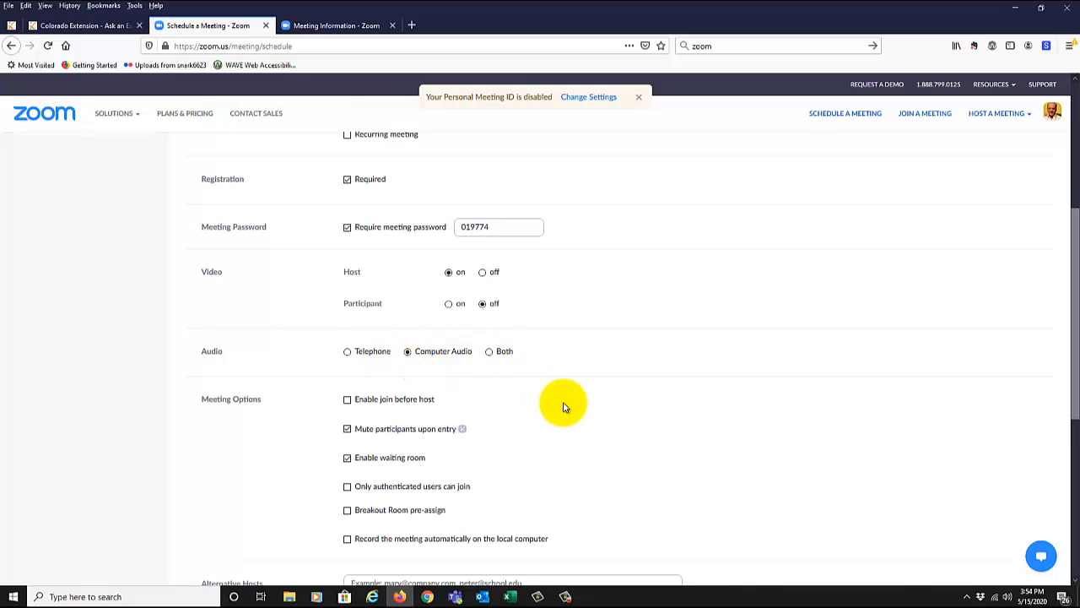
scroll(506, 401, "down", 1)
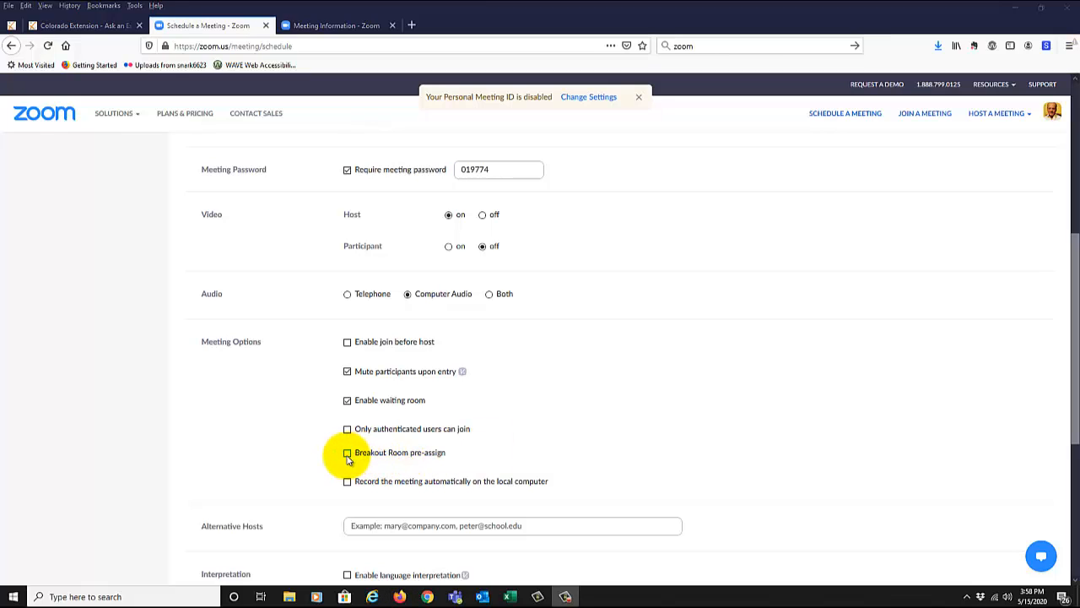
left_click(347, 453)
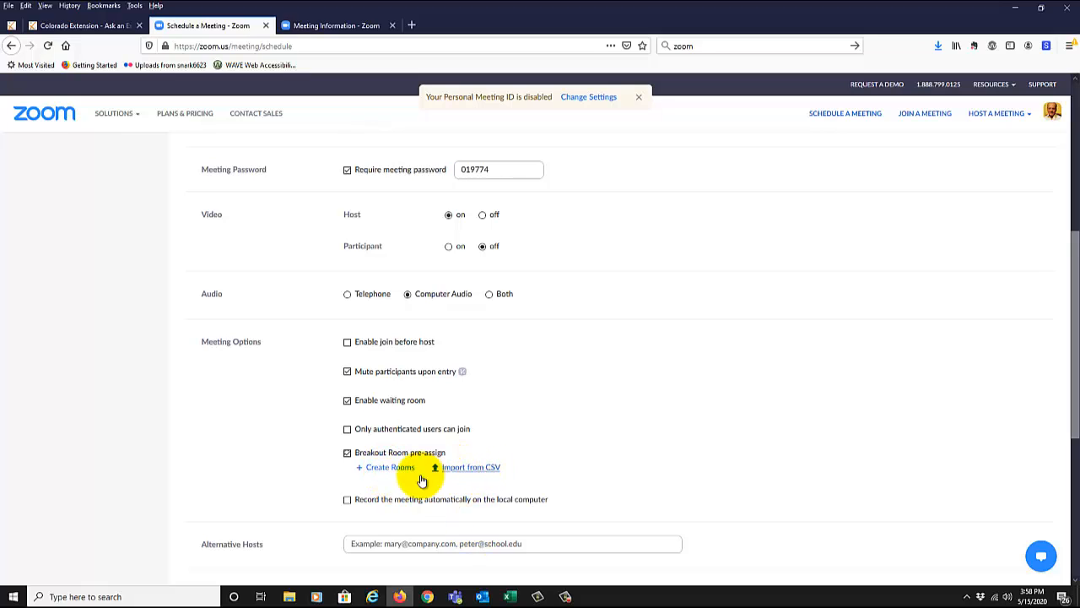
left_click(389, 468)
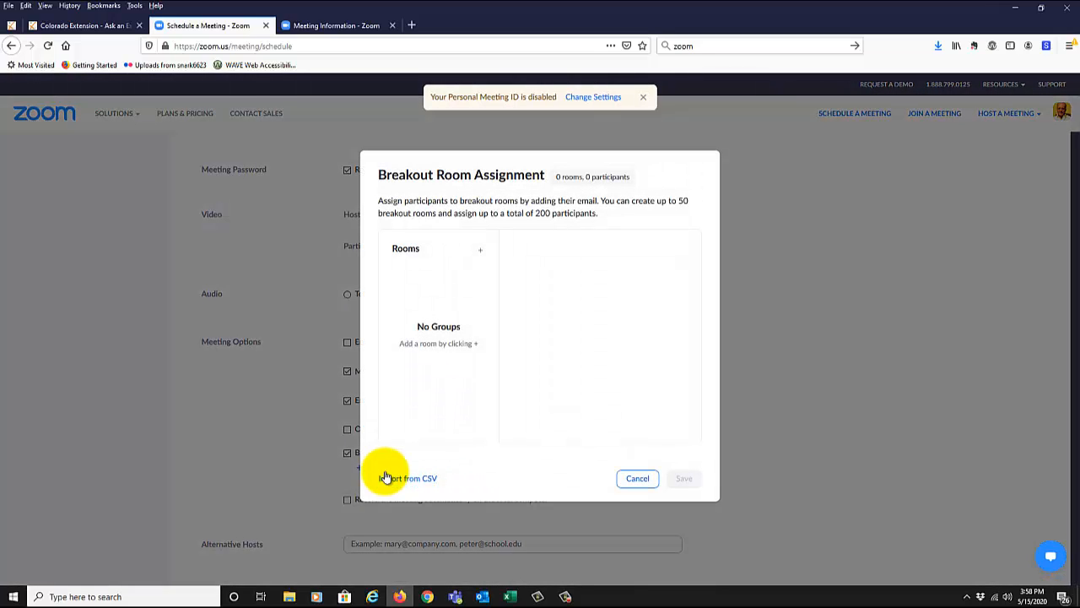
left_click(479, 253)
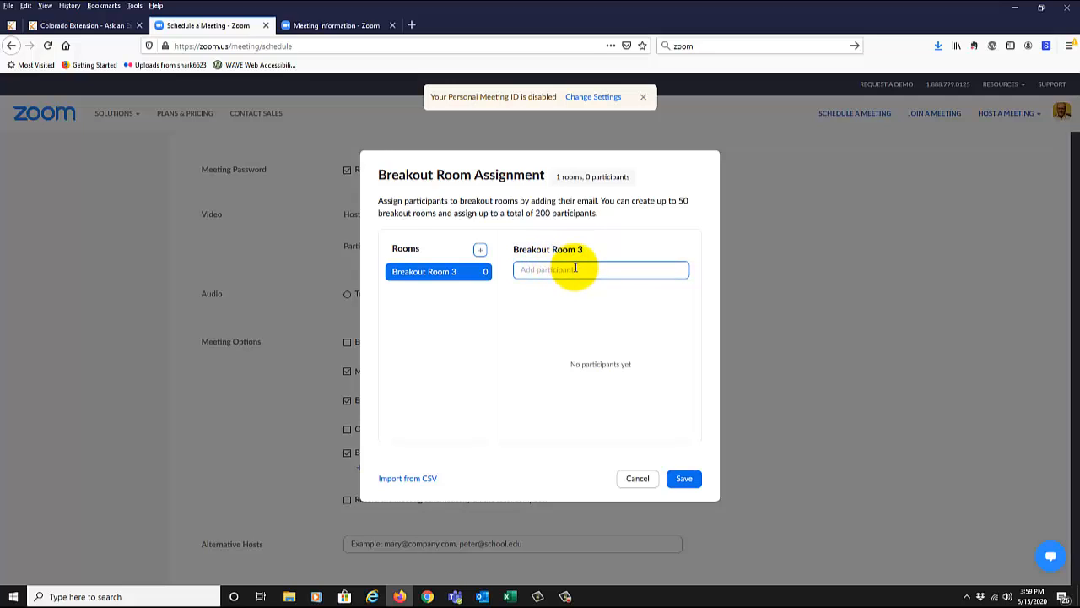
View the breakout room CSV import template in Excel, and abandon the import with breakout room pre-assignment turned off.
left_click(422, 478)
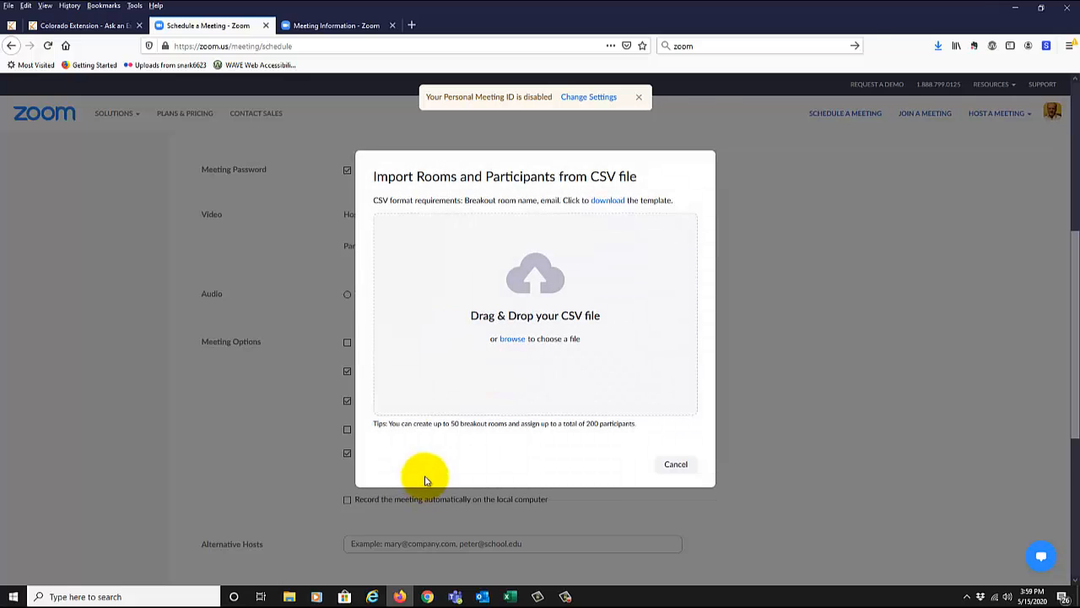
left_click(606, 206)
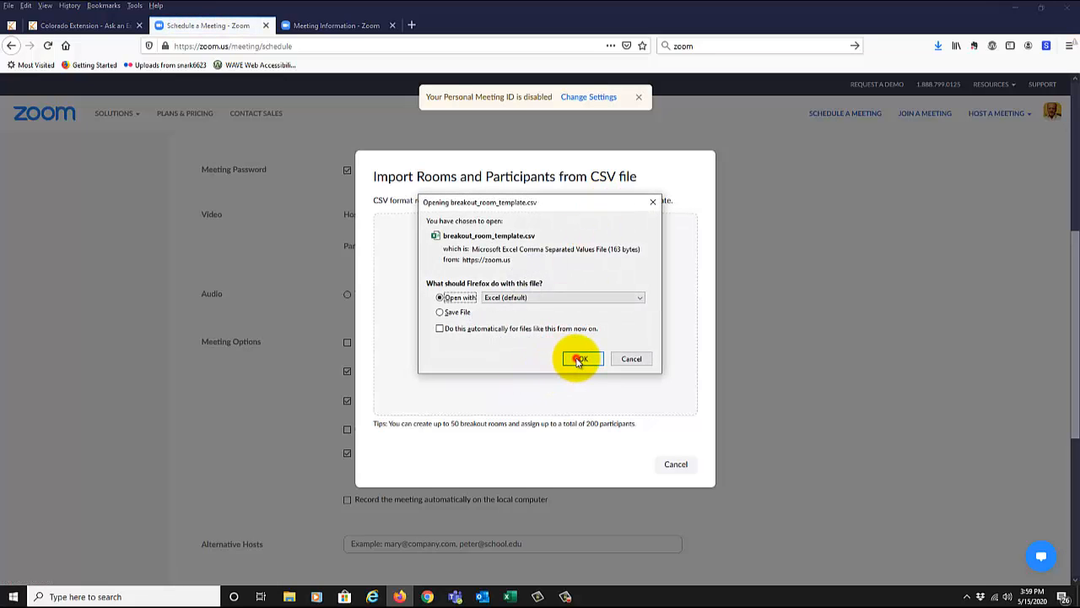
left_click(581, 358)
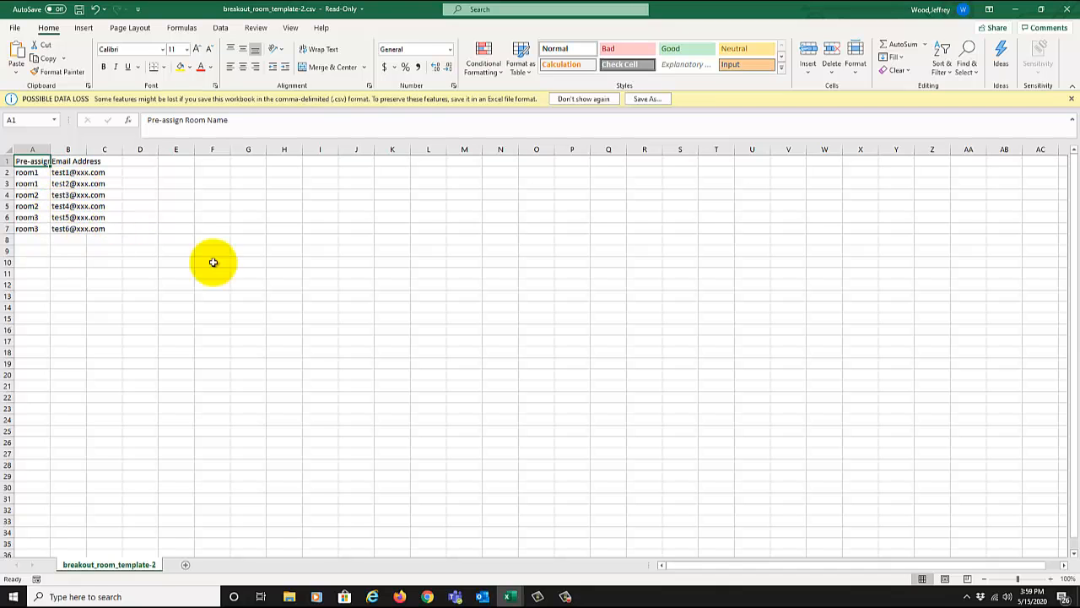
left_click(1018, 11)
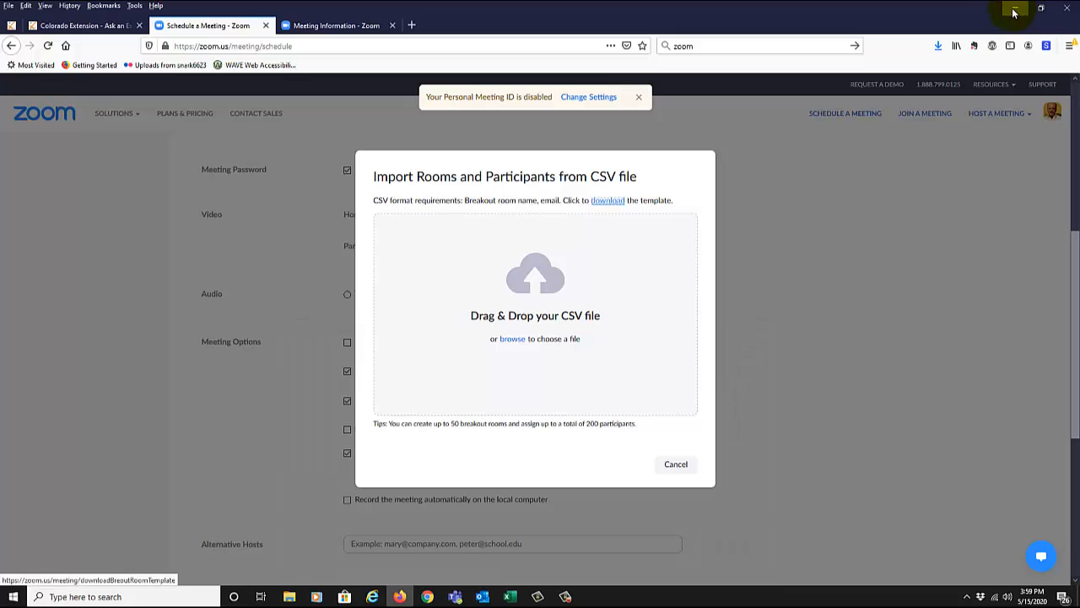
left_click(691, 469)
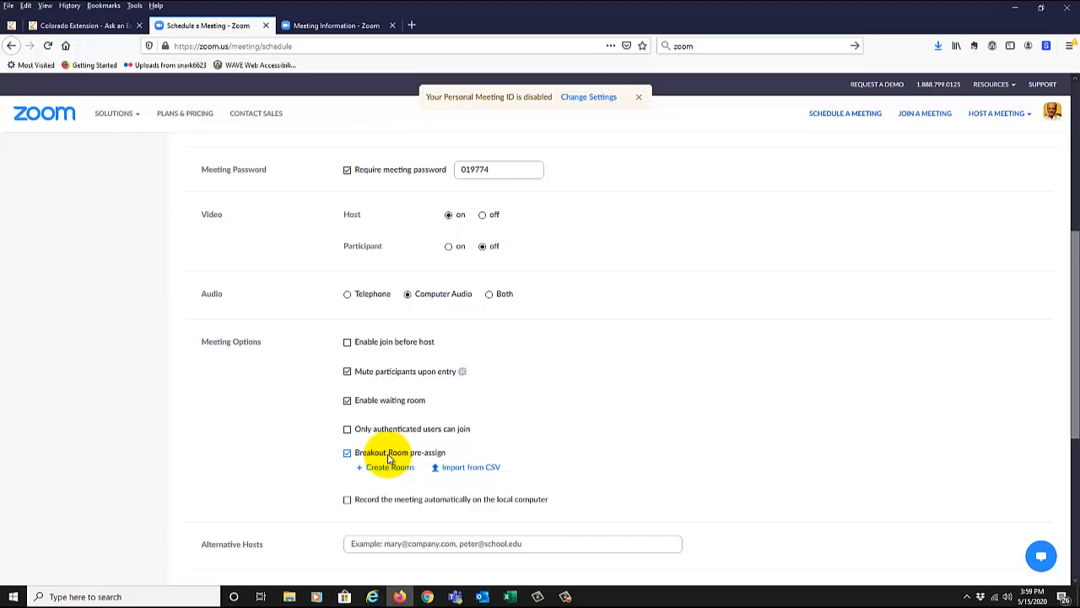
left_click(349, 453)
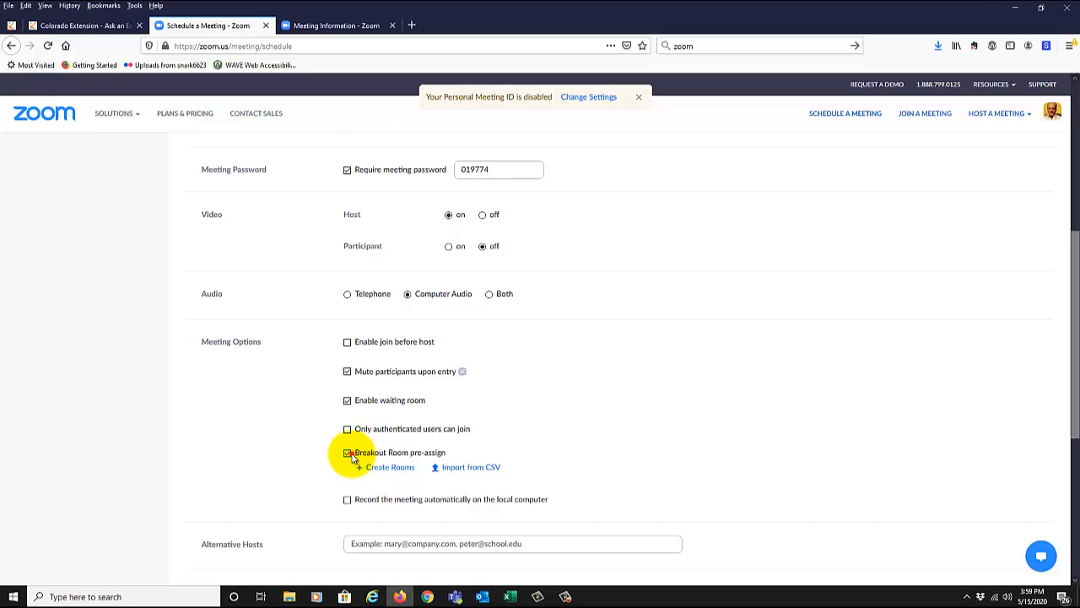
Set the meeting to record automatically on the local computer.
scroll(495, 414, "down", 1)
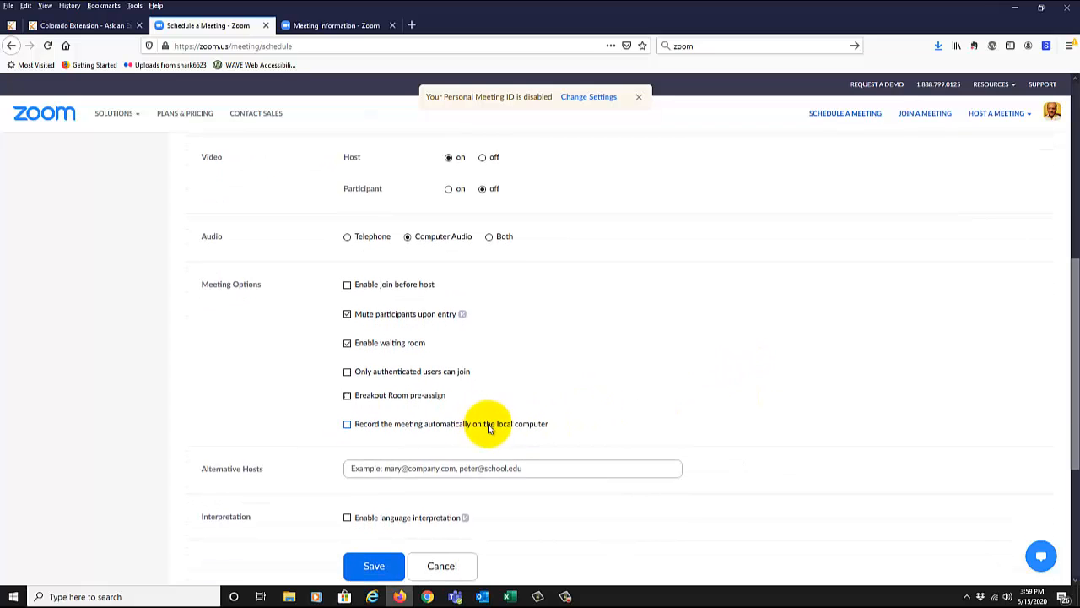
left_click(347, 425)
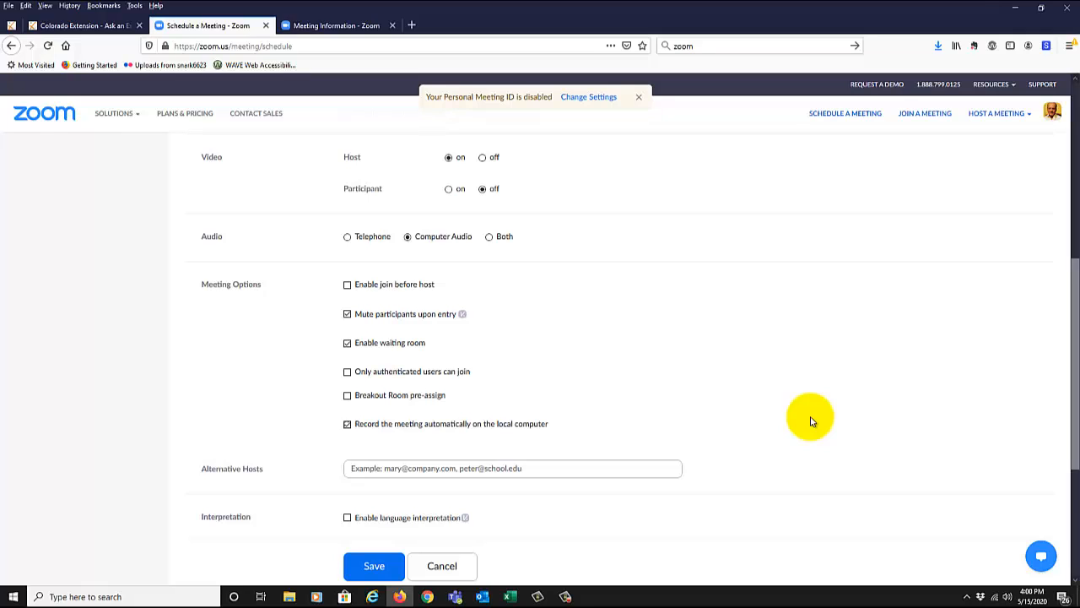
scroll(810, 420, "down", 2)
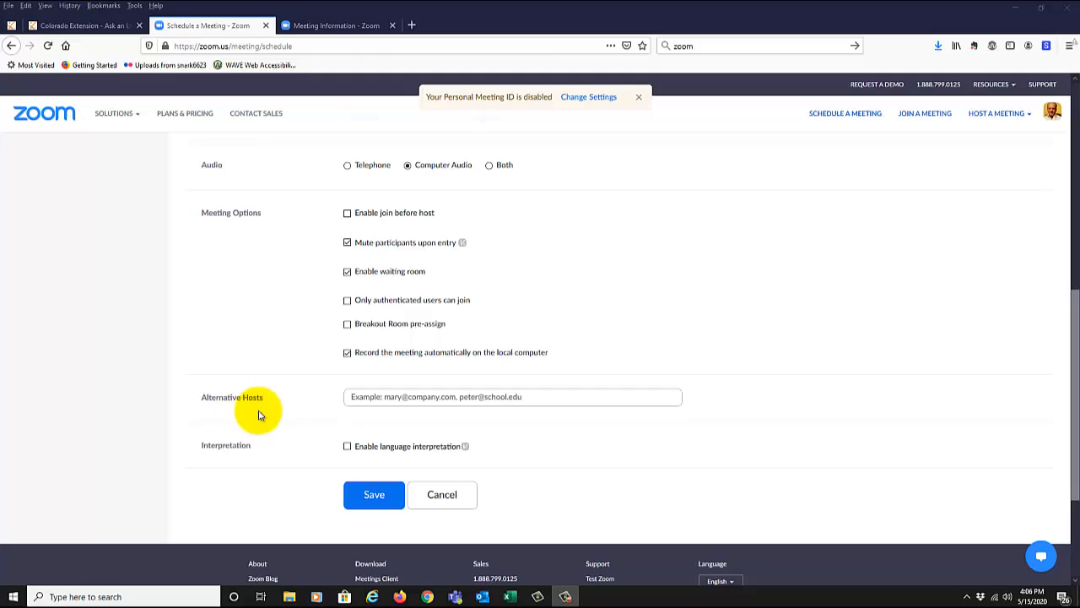
Try language interpretation for the meeting by enabling it to view the interpreter and language fields, and disable it again.
left_click(433, 395)
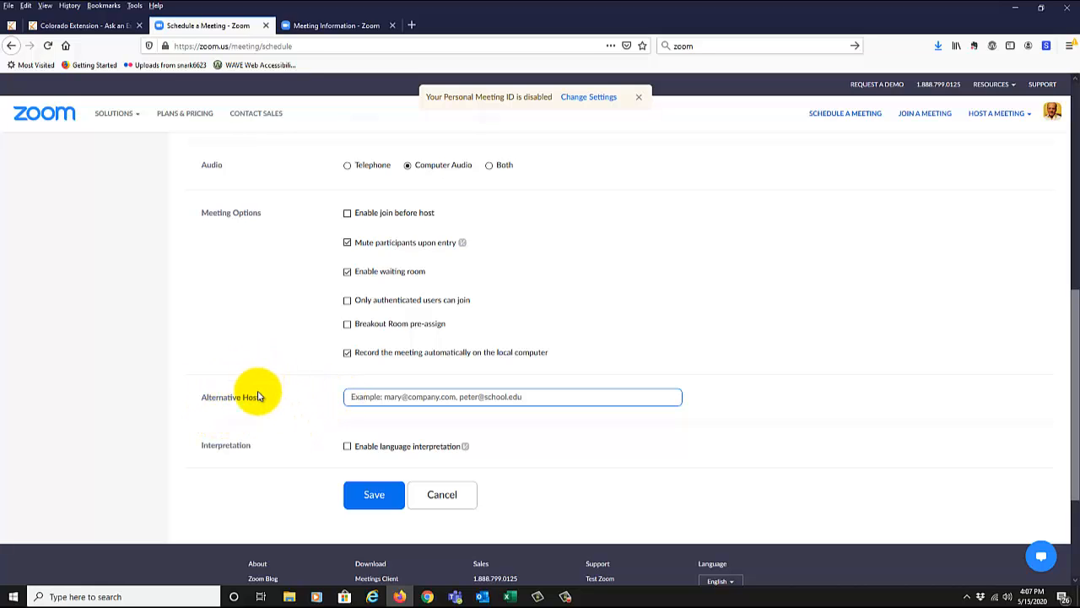
left_click(230, 453)
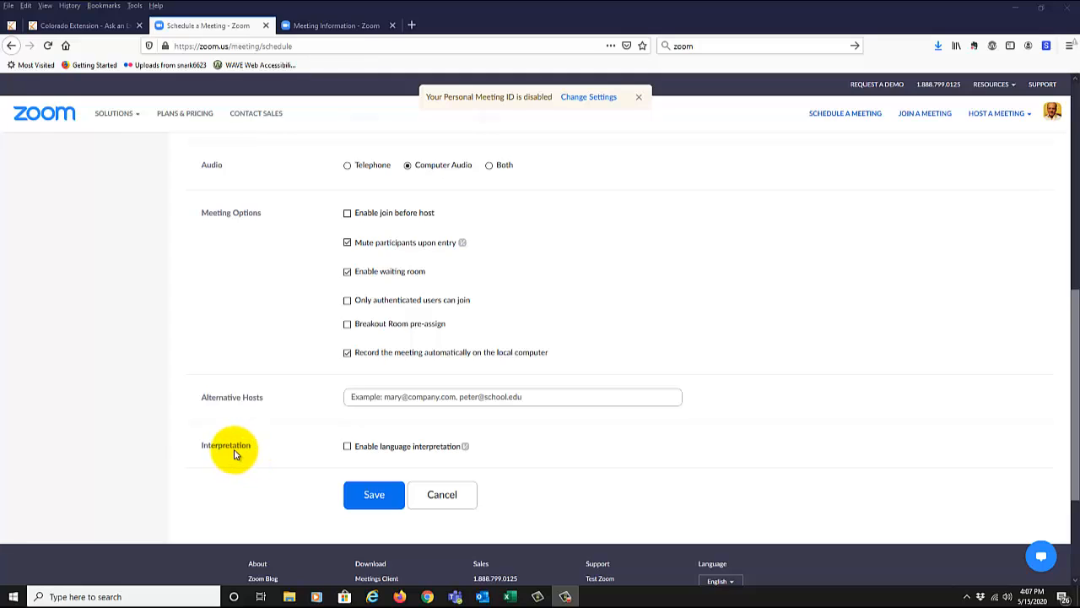
left_click(347, 447)
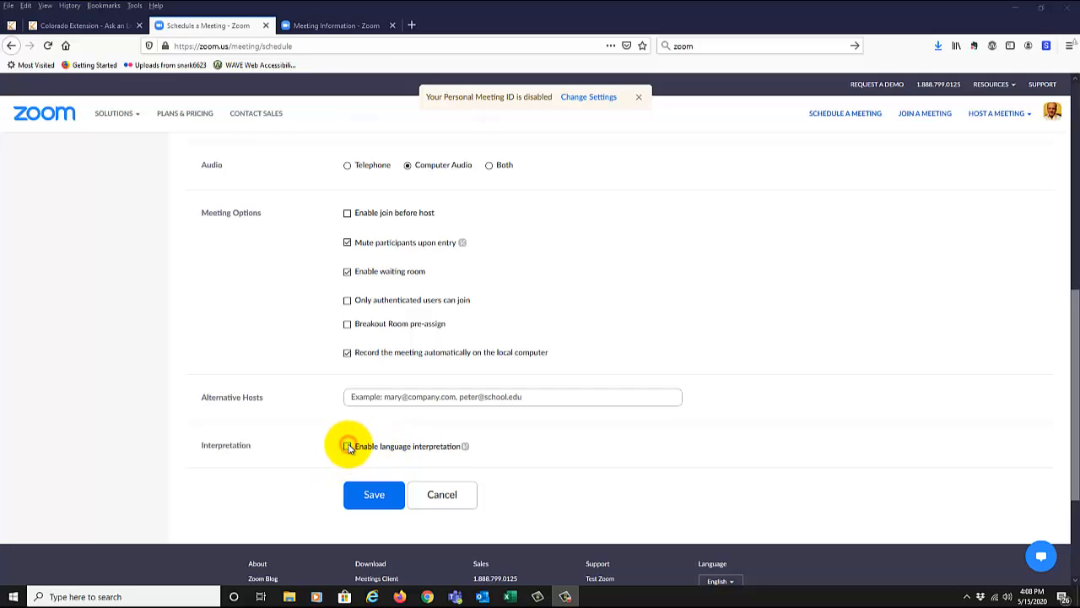
left_click(404, 475)
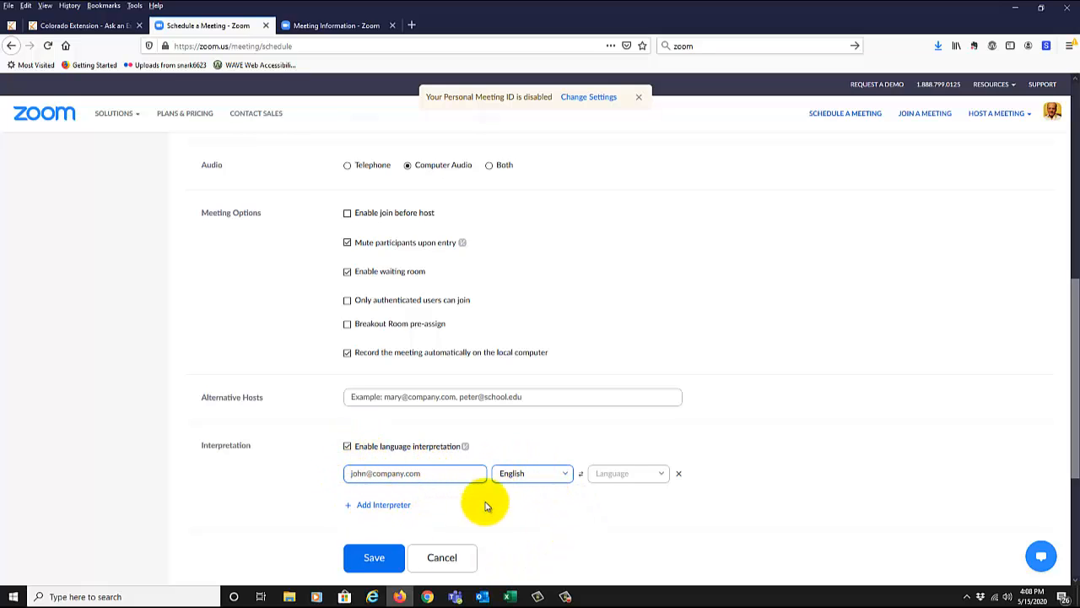
left_click(664, 473)
left_click(737, 474)
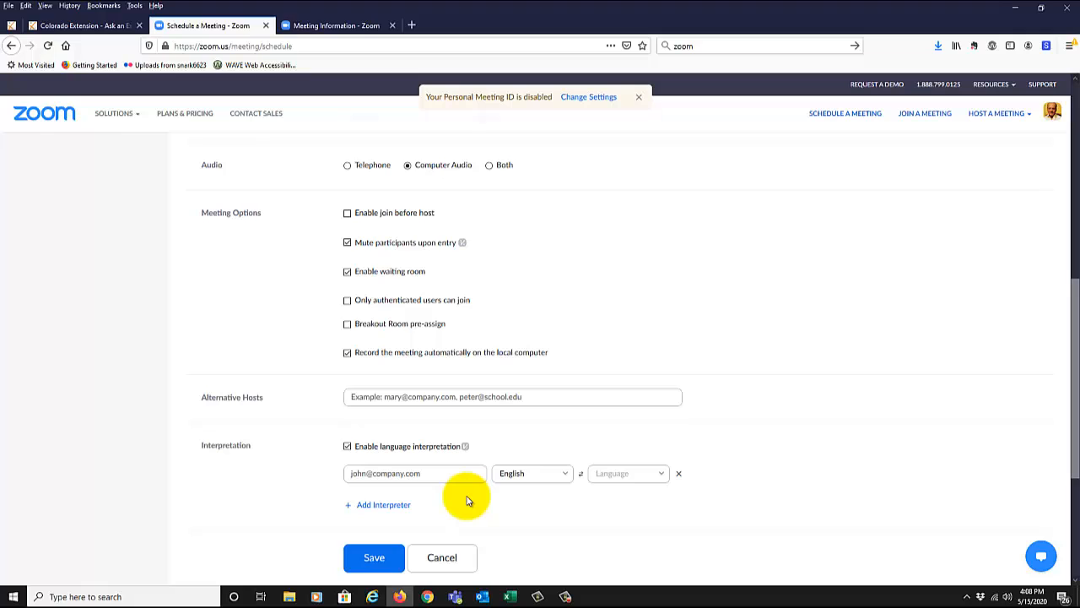
left_click(346, 446)
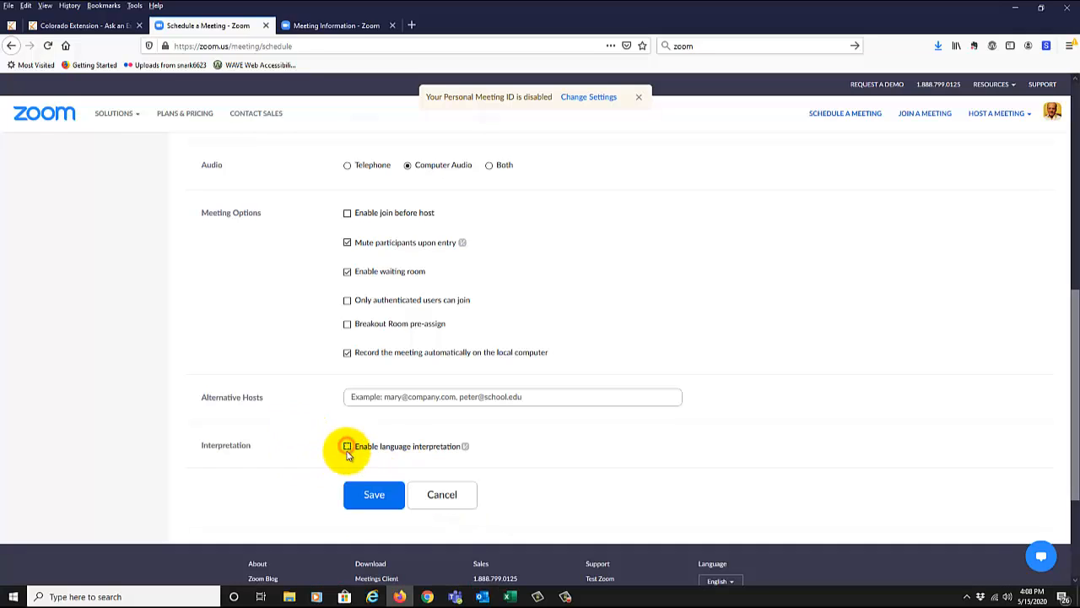
Save the scheduled meeting and review its details, meeting options and registration settings on the meeting information page.
left_click(378, 496)
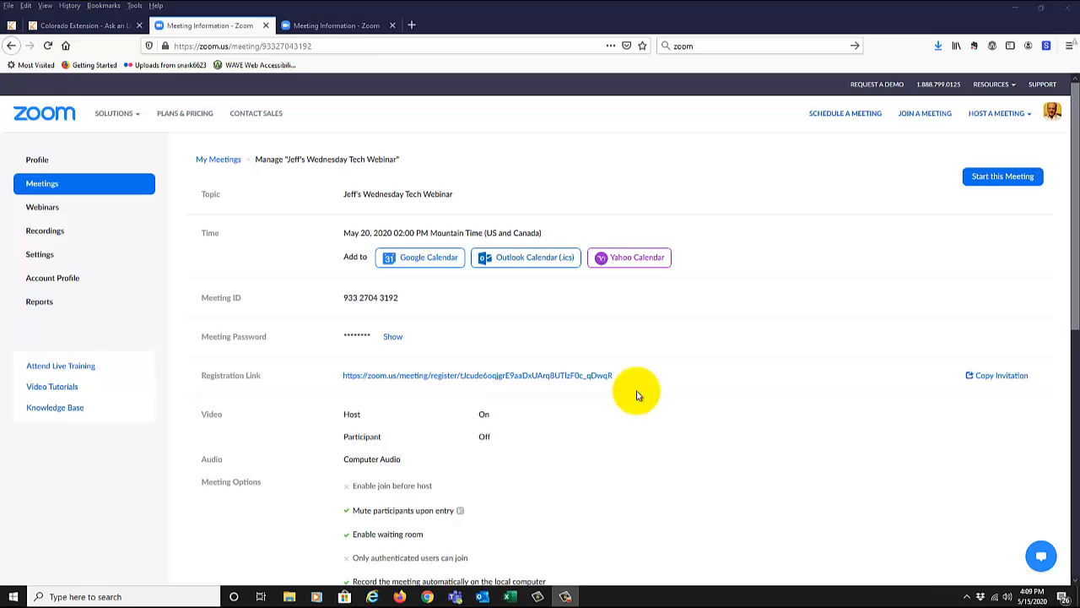
scroll(637, 395, "down", 4)
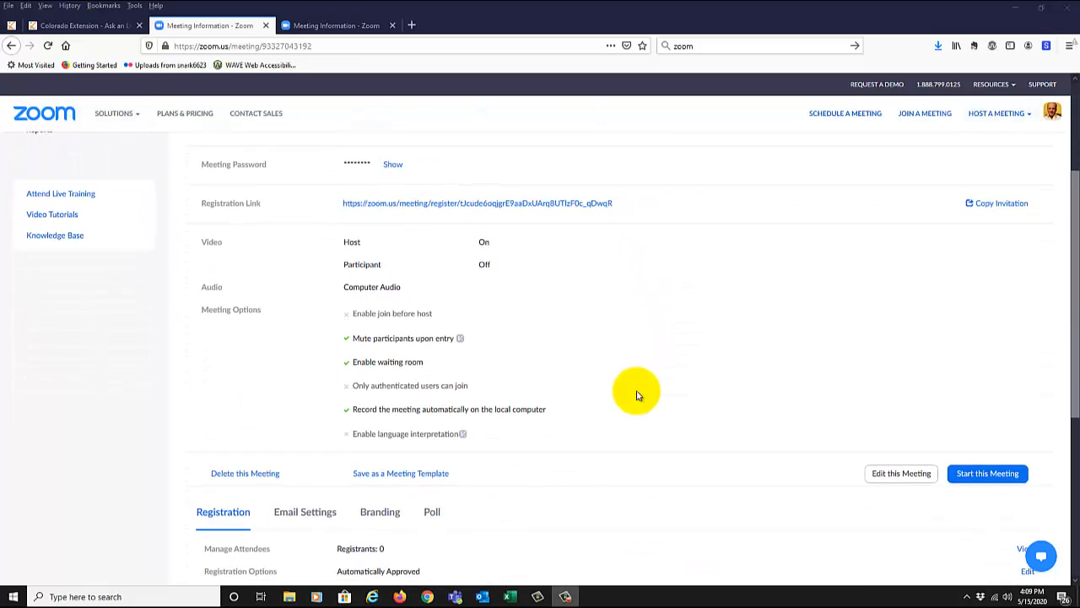
scroll(637, 395, "down", 5)
scroll(637, 395, "up", 4)
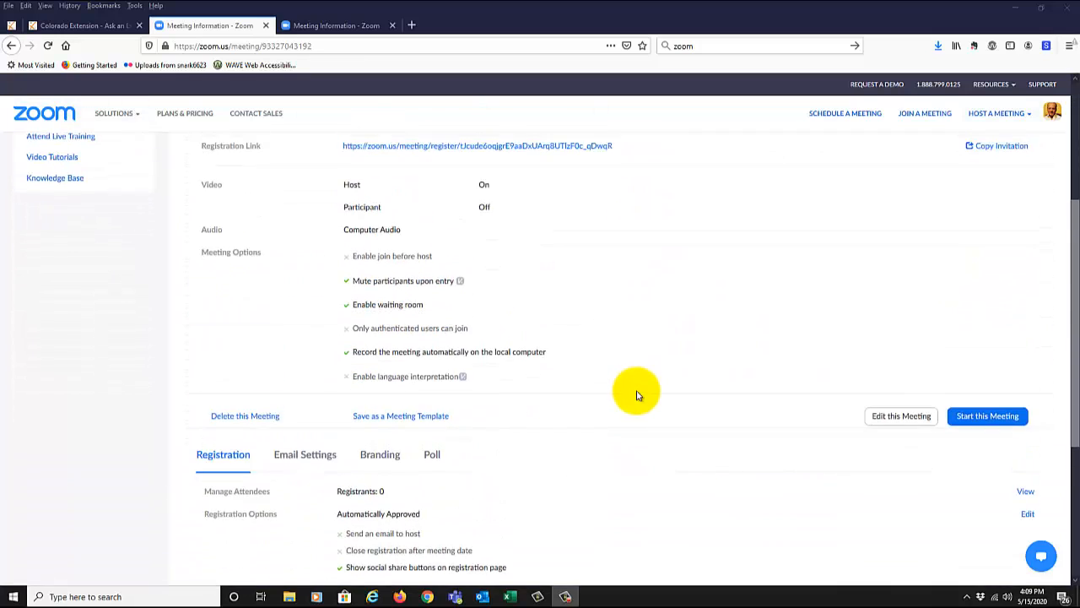
scroll(637, 395, "up", 5)
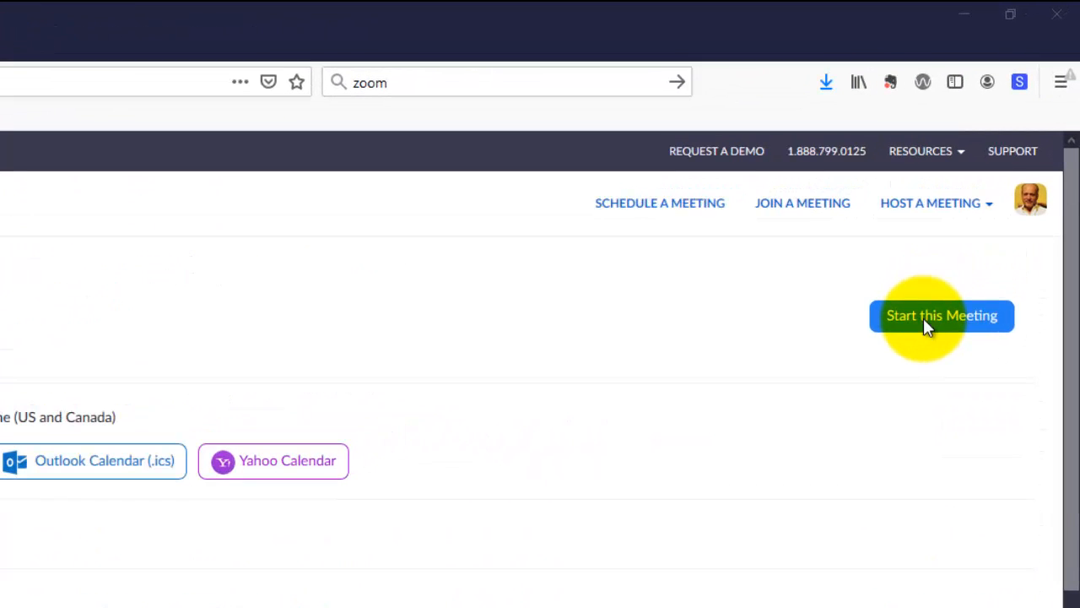
scroll(700, 405, "down", 5)
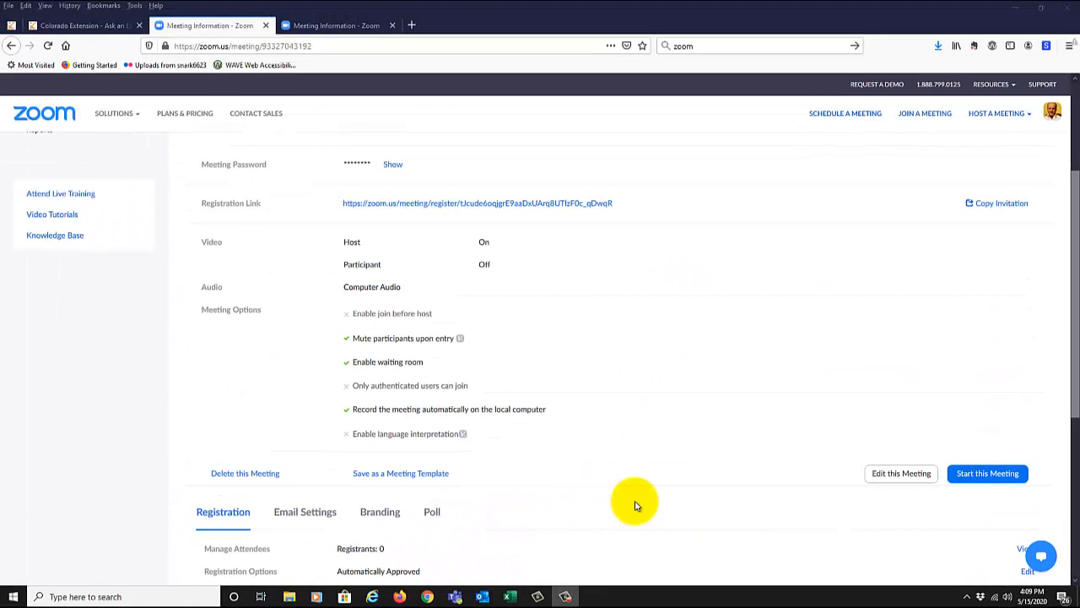
scroll(635, 505, "up", 5)
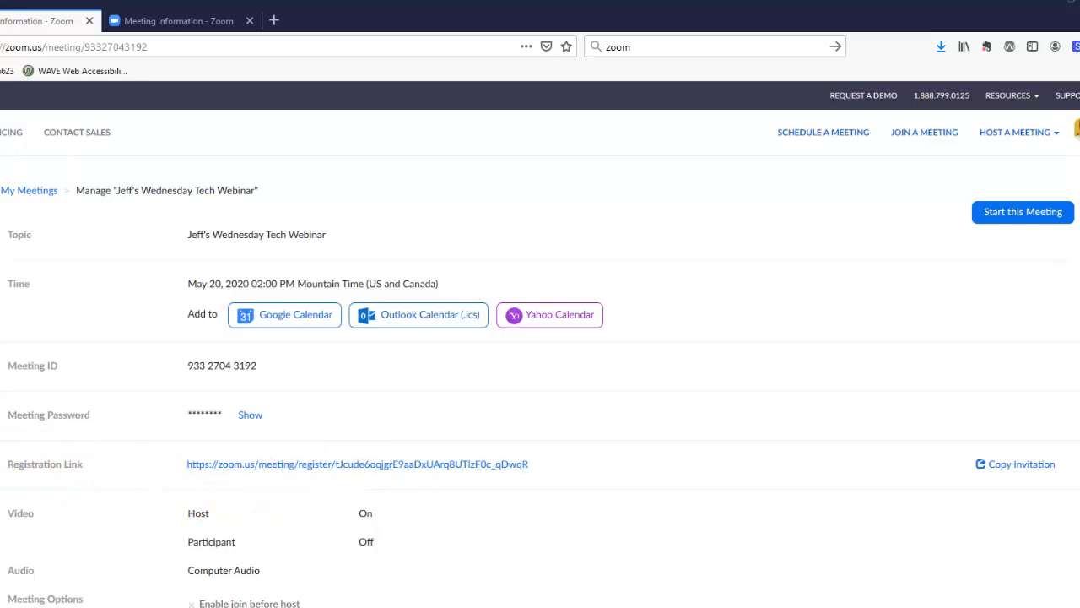
View the meeting invitation text without copying it, and open the meeting's registration page from its registration link.
left_click(1039, 471)
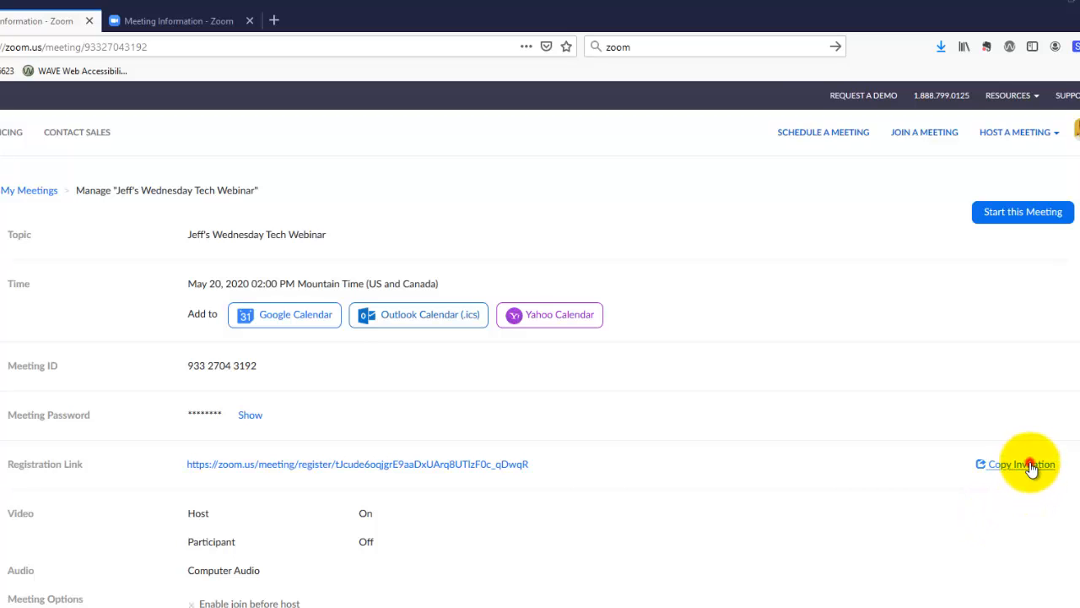
left_click(1032, 465)
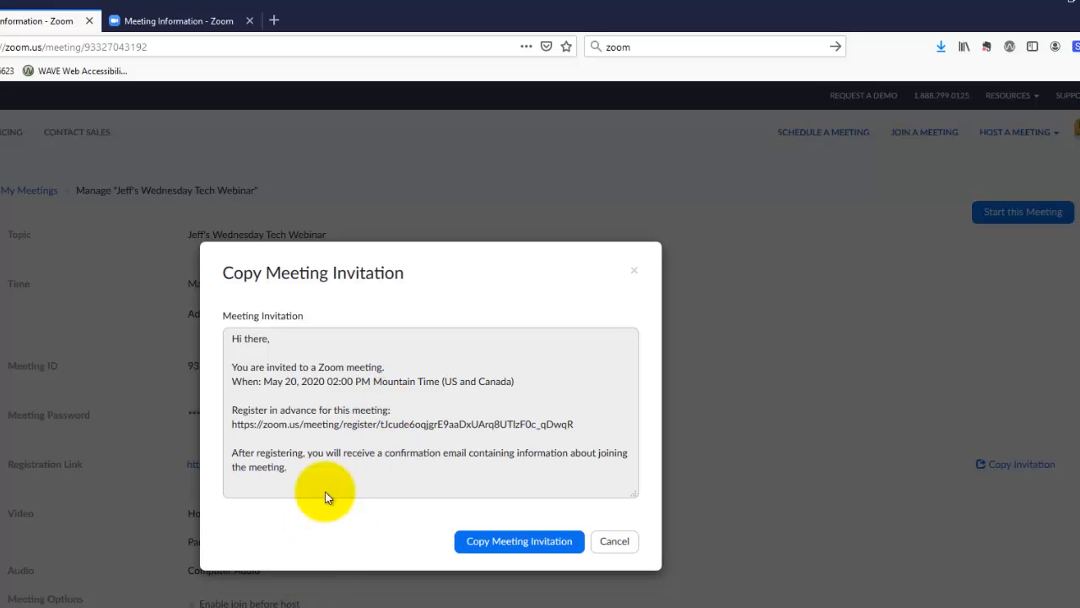
left_click(628, 541)
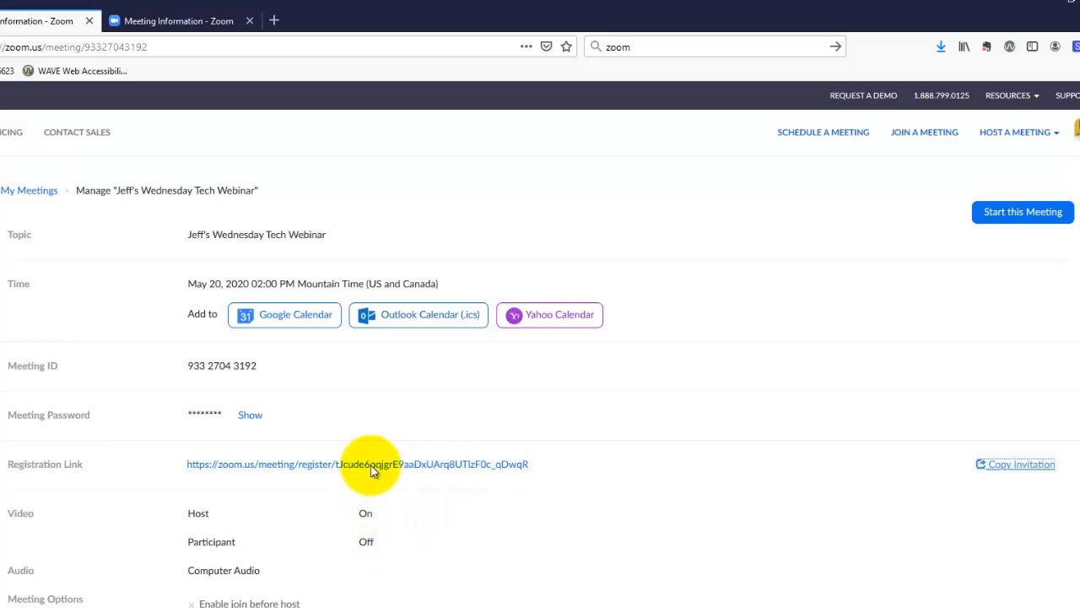
left_click(442, 463)
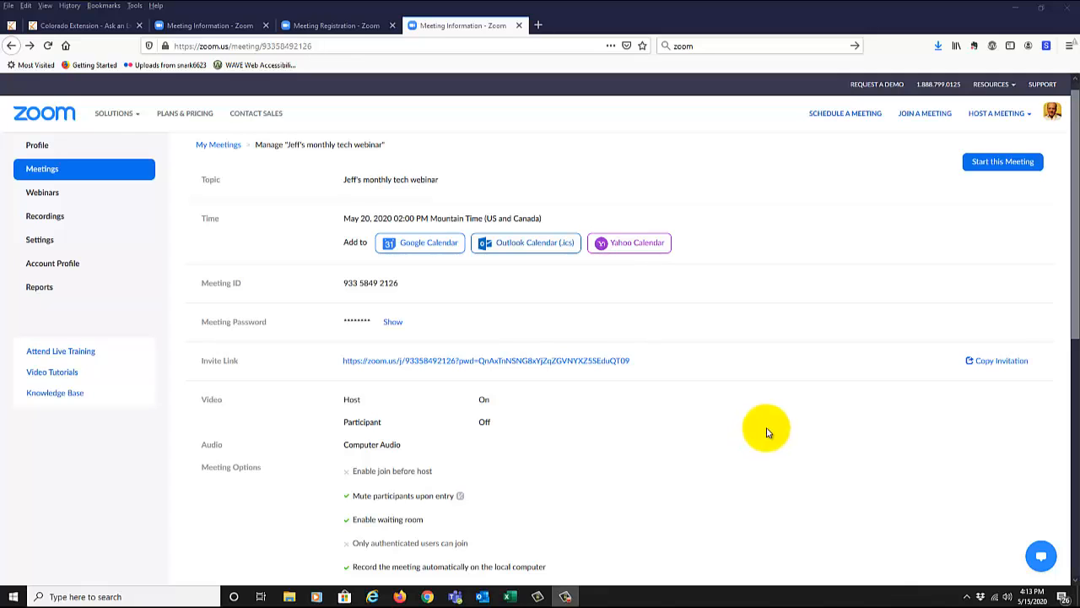
Open the meeting report section of the account's usage reports for registration and poll reports.
left_click(35, 290)
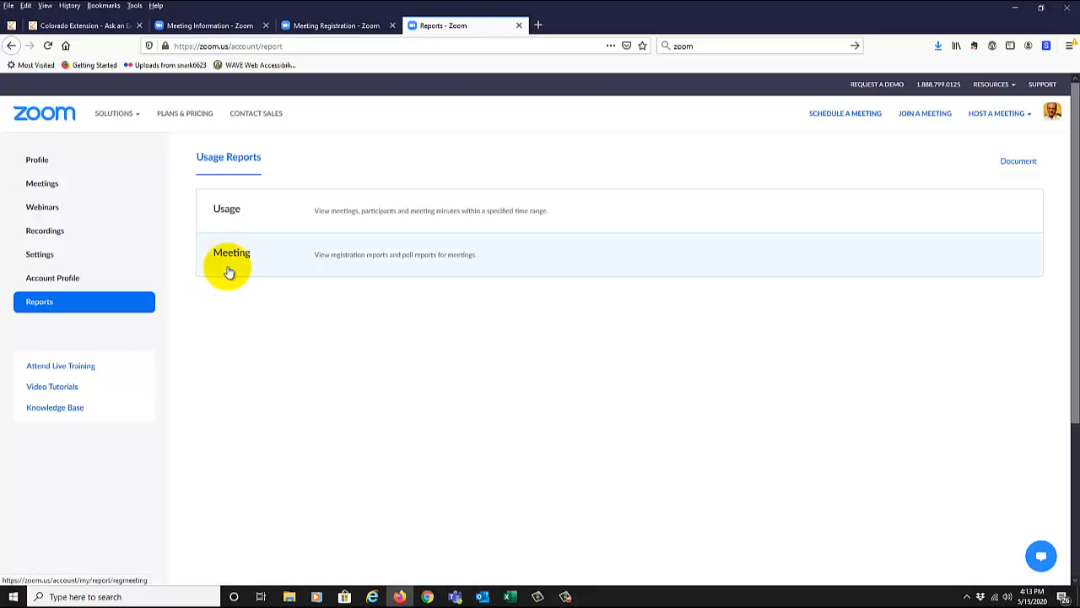
left_click(233, 256)
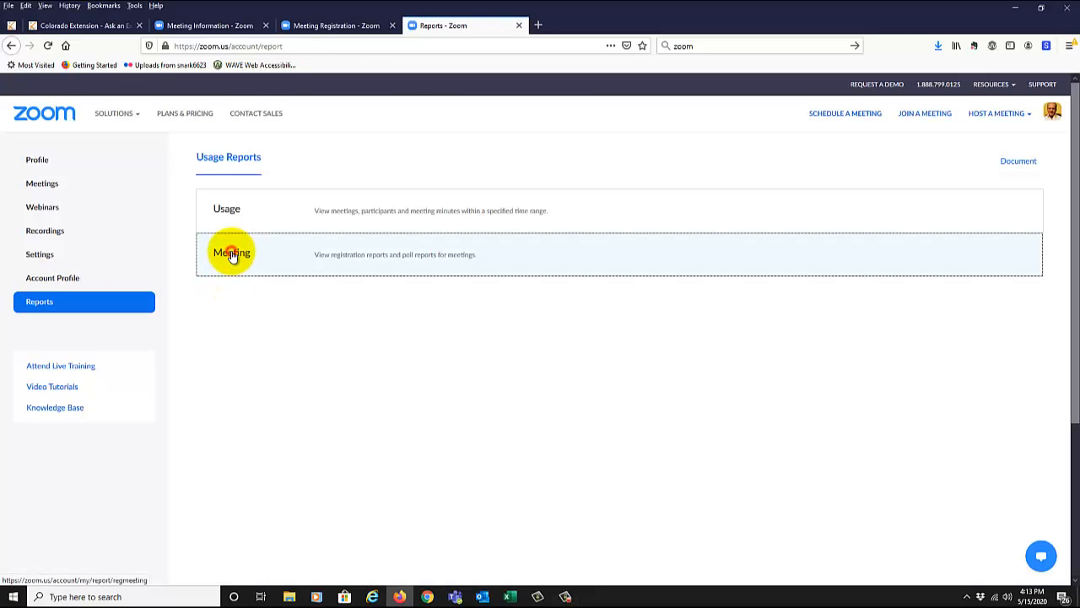